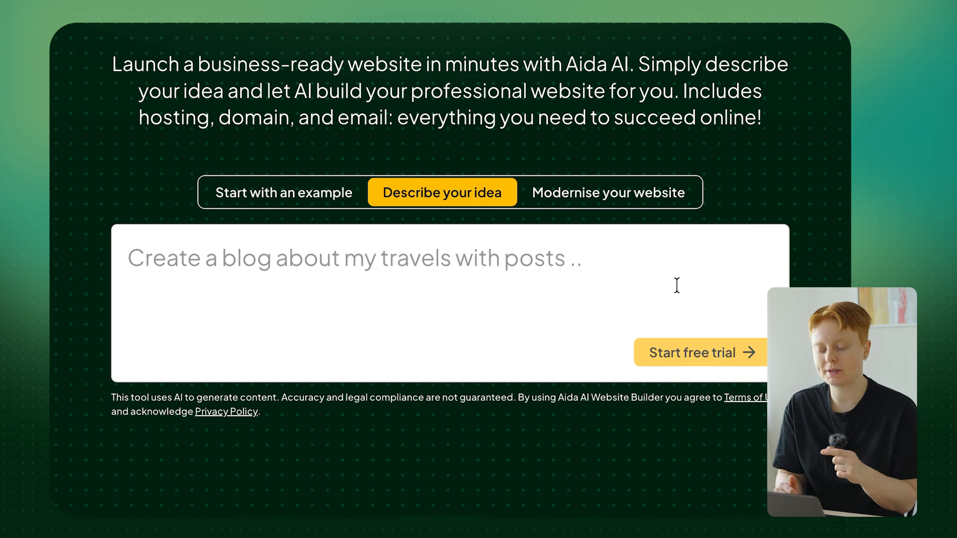
Step: Submit a prompt for a clean Zenith yoga studio website with class schedule, instructor profiles, online booking and calming sage green and white colours
left_click(677, 286)
key("ctrl+v")
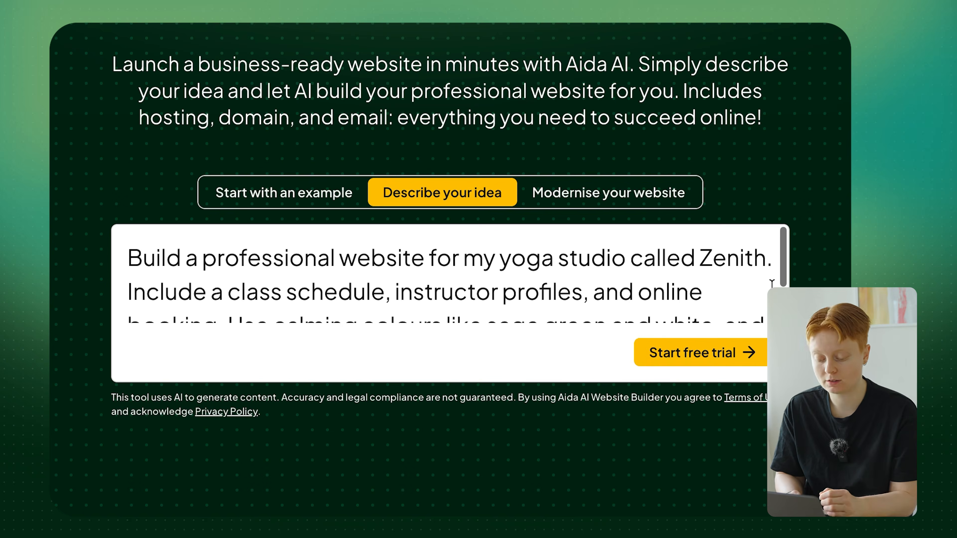
scroll(772, 283, "down", 2)
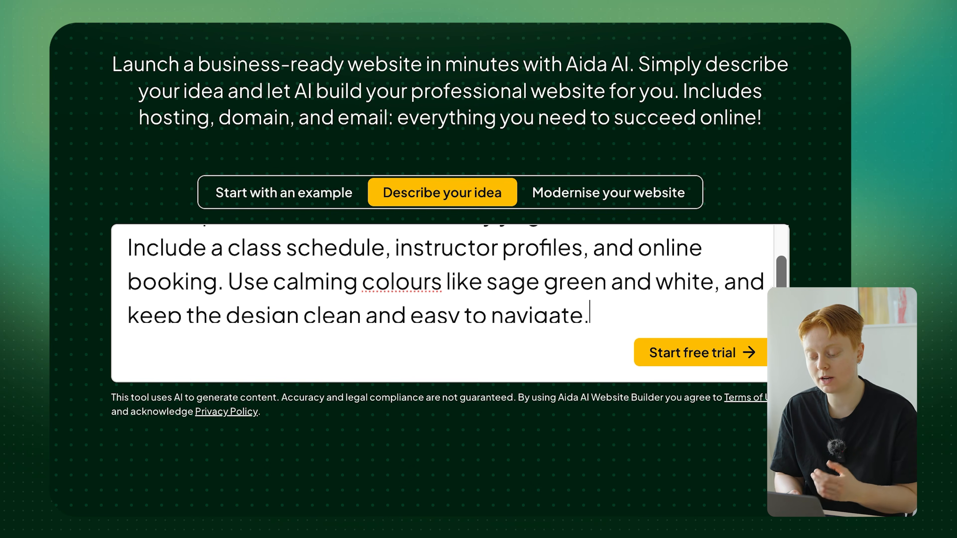
scroll(772, 288, "down", 1)
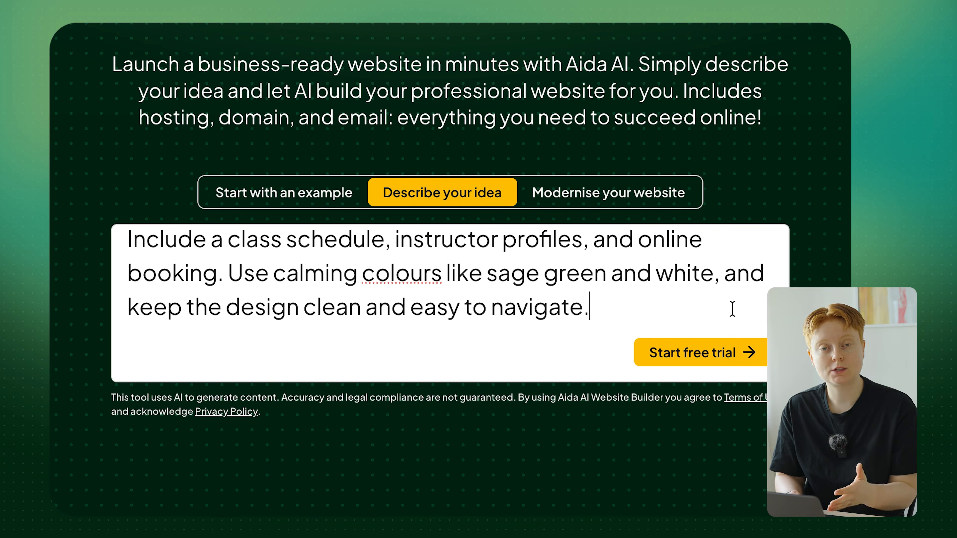
left_click(750, 362)
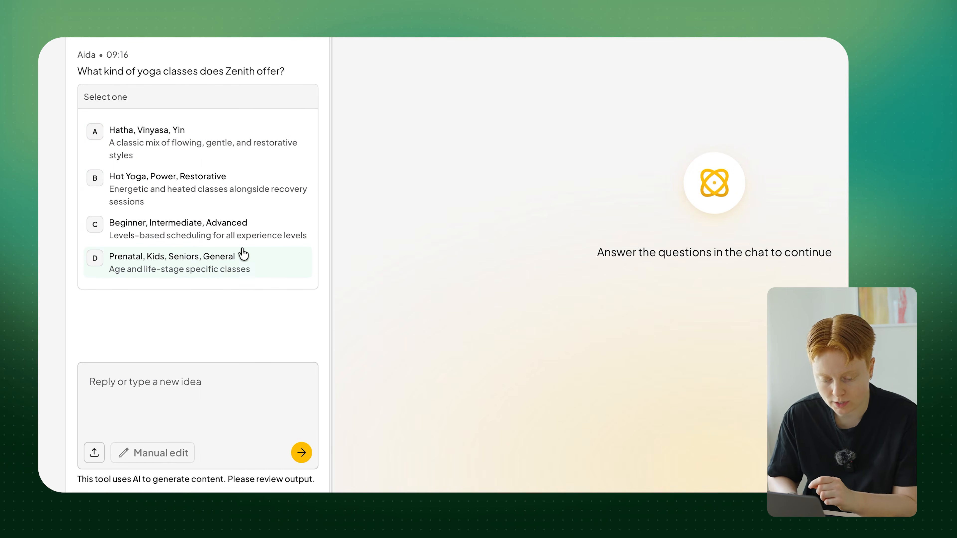
Step: Answer that Zenith offers Hatha, Vinyasa, Yin and that the site includes Classes & Schedule, Instructor Profiles, Online Booking and Contact
left_click(138, 139)
left_click(180, 92)
left_click(154, 130)
left_click(154, 169)
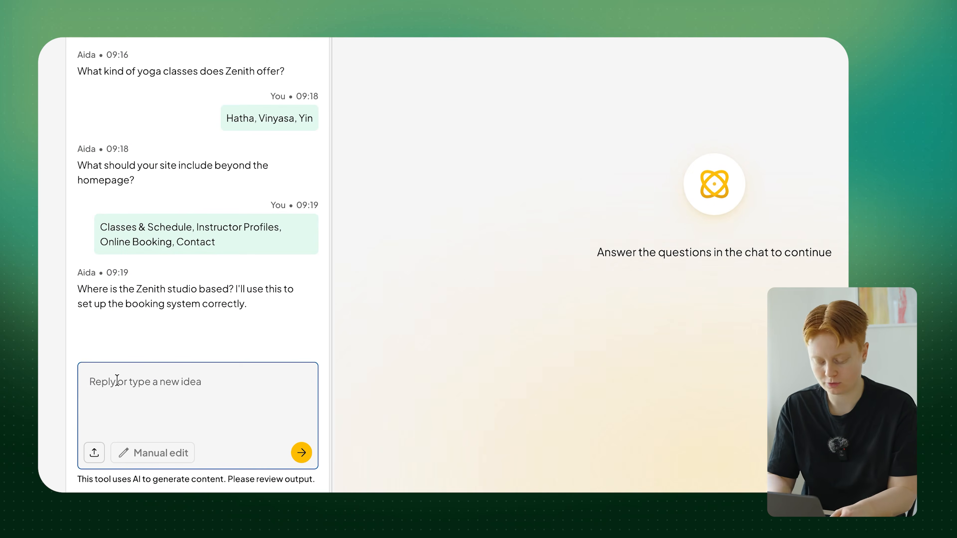
Step: Reply to the setup questions with the studio's address and the studio's phone number
left_click(90, 378)
type("15 Road Manchester")
key("Return")
type("123456789")
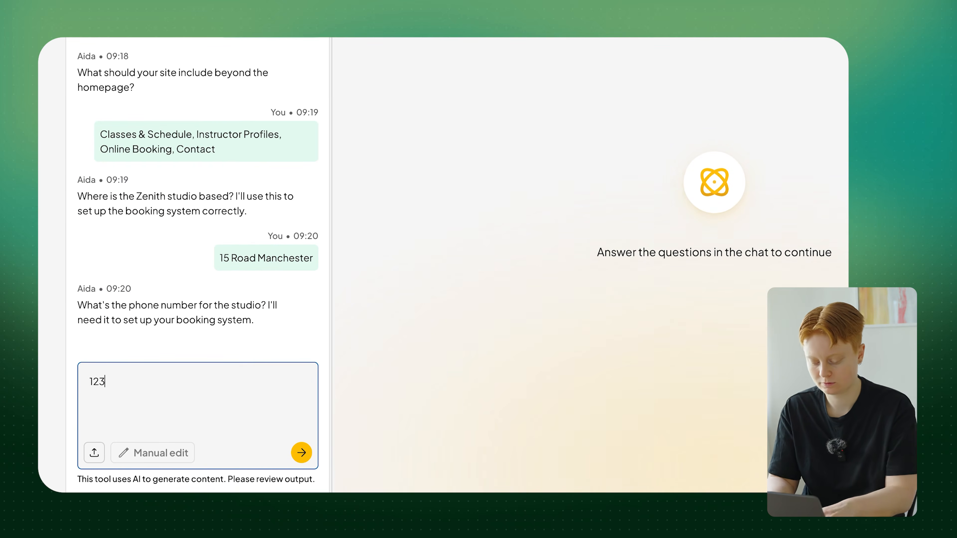
key("Return")
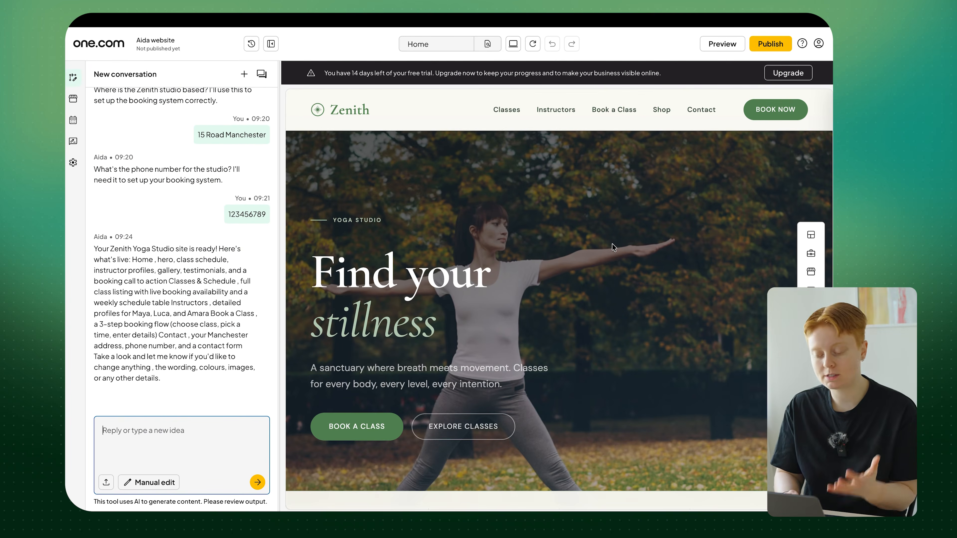
Step: Examine the generated Zenith home page from the hero through the philosophy, team and gallery sections to the shop section
scroll(612, 243, "down", 10)
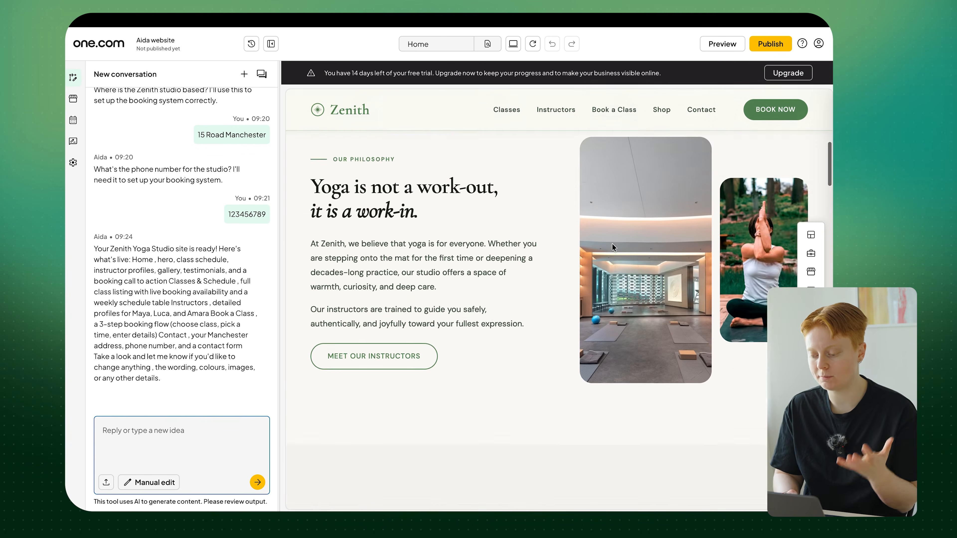
scroll(611, 243, "down", 15)
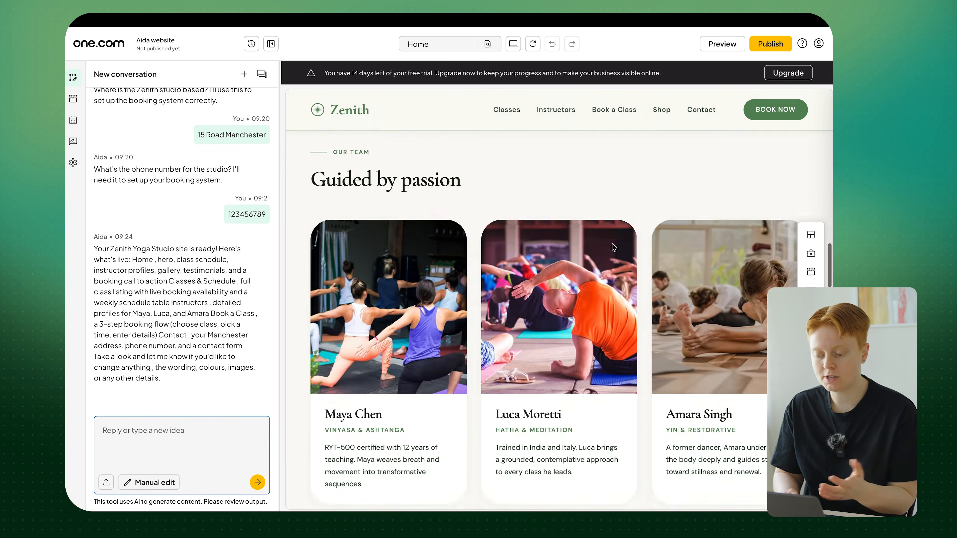
scroll(613, 245, "down", 12)
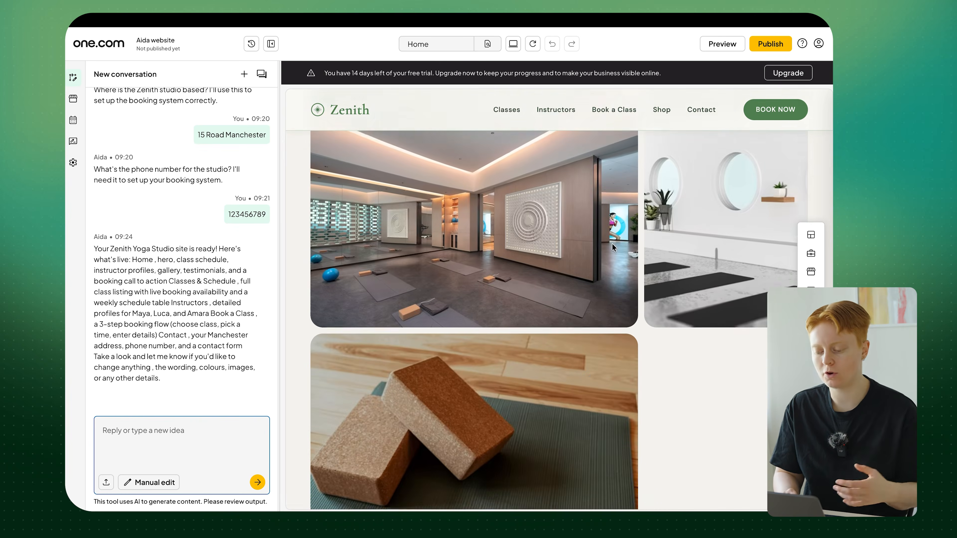
scroll(612, 243, "down", 10)
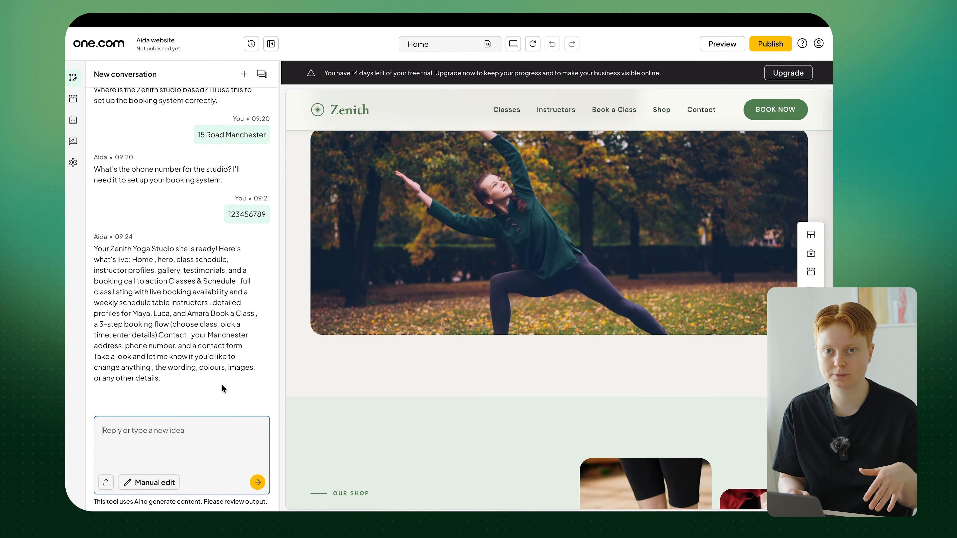
left_click(296, 405)
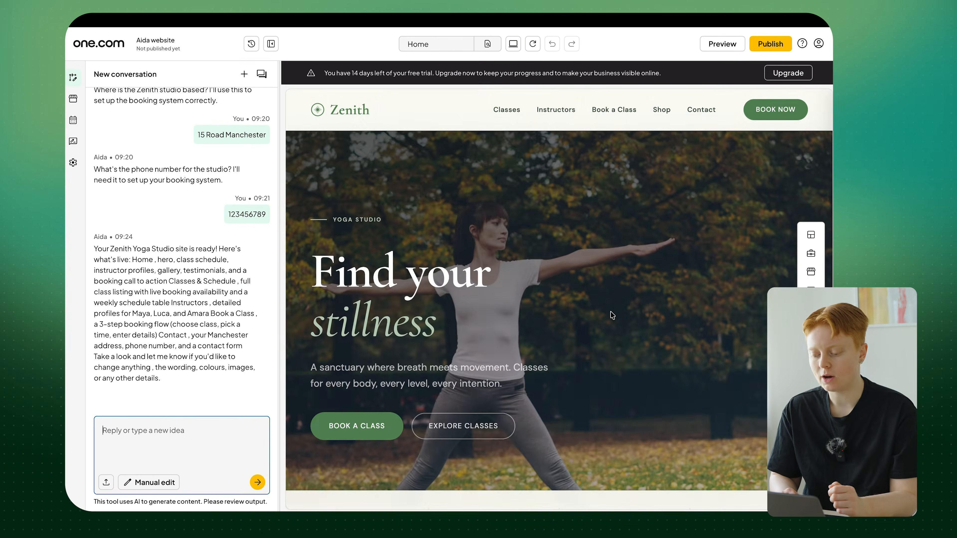
Step: Send the chat request "Animate the numbers underneath the hero banner so they have a count up" and check the statistics bar
scroll(610, 313, "down", 4)
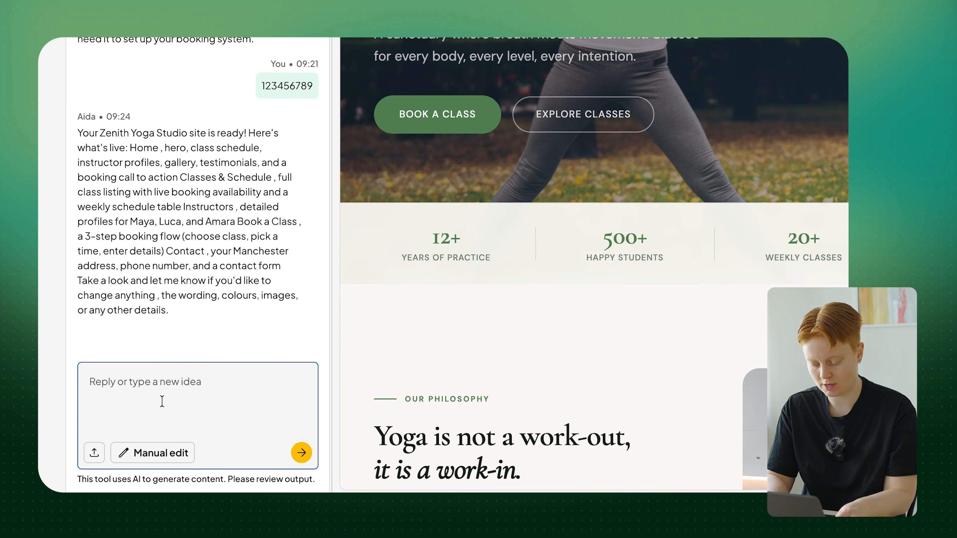
type("Animate the")
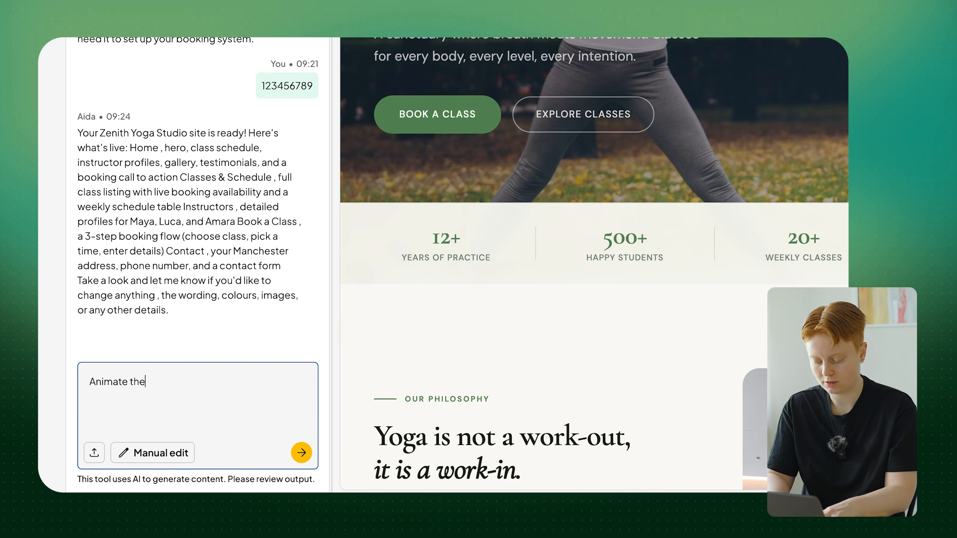
type(" numbers under")
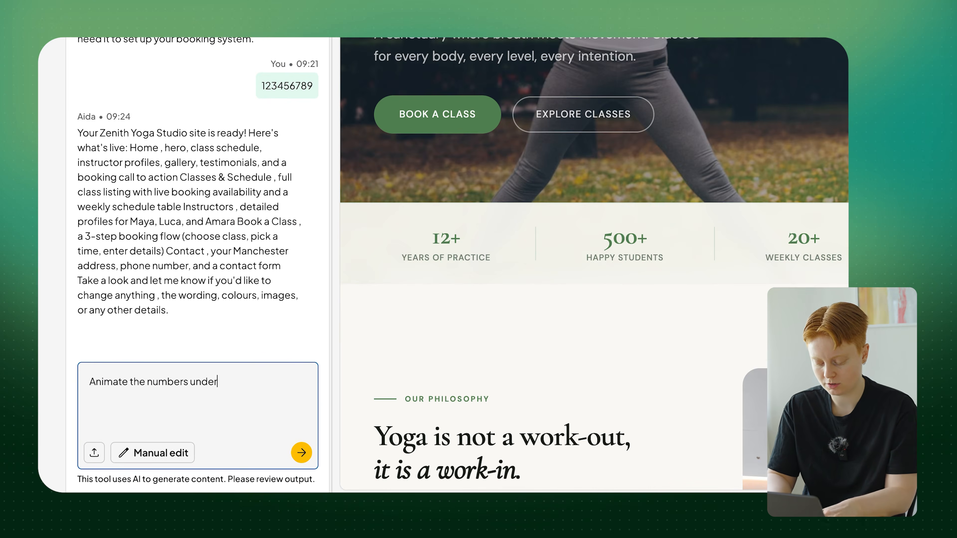
type("neath the hero")
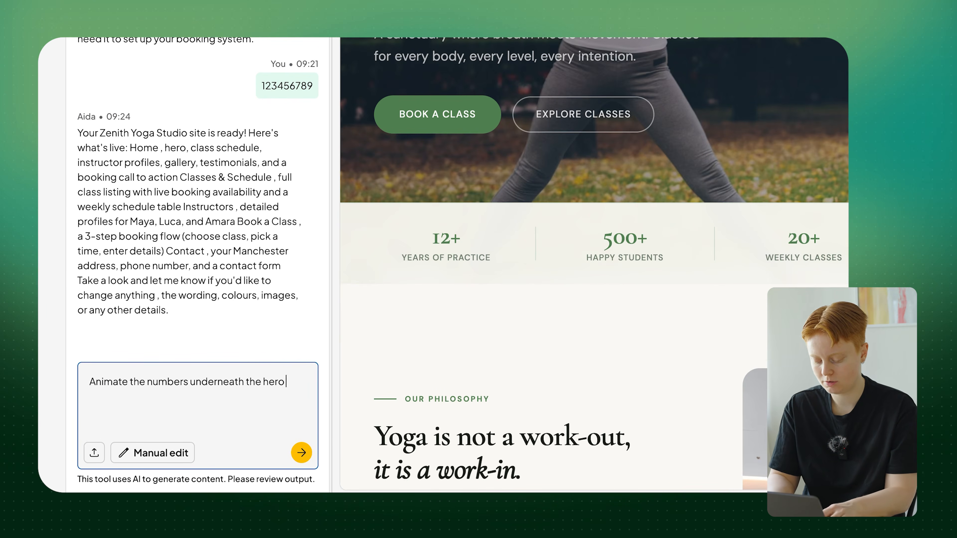
type(" banner so t")
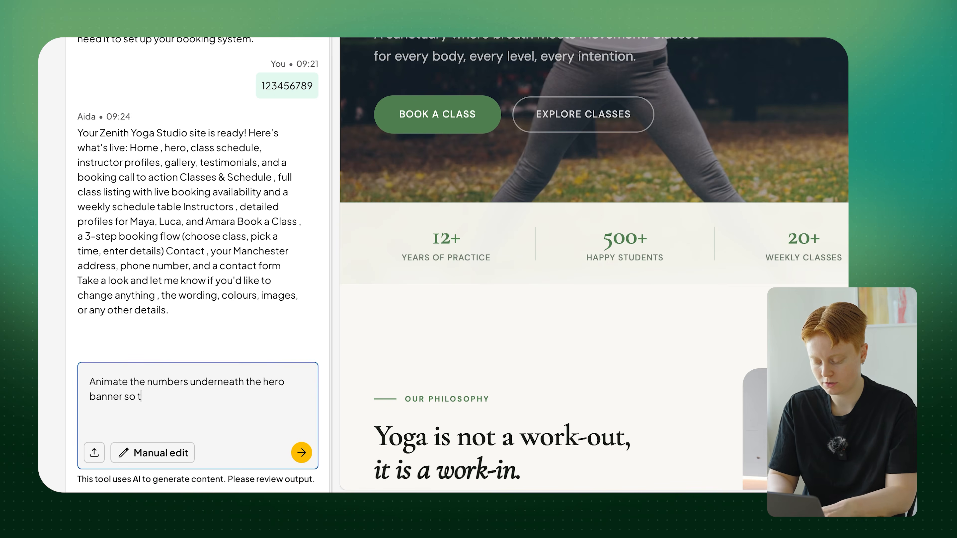
type("hey have a count up")
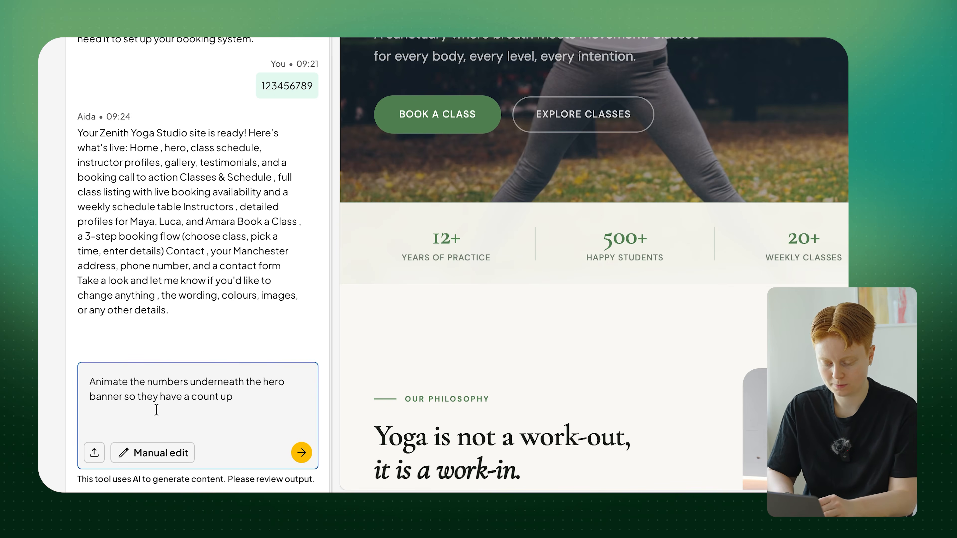
left_click(300, 454)
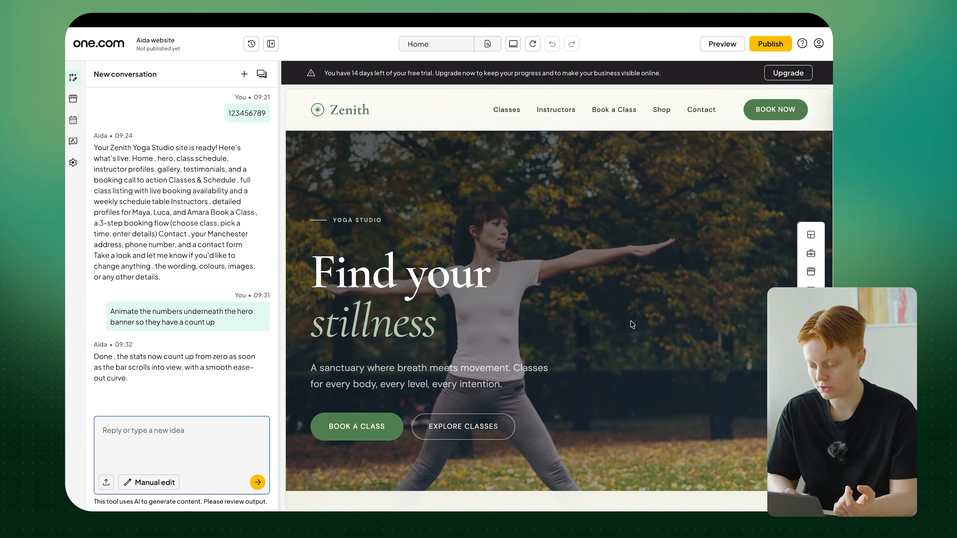
scroll(631, 322, "down", 6)
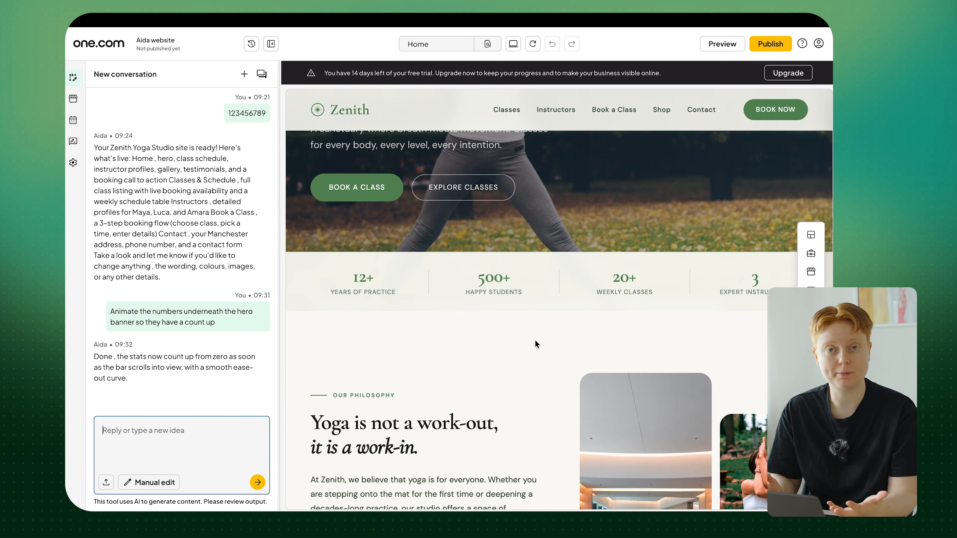
Step: Send the chat request "Change the image in the hero background to a yoga class"
scroll(537, 344, "up", 6)
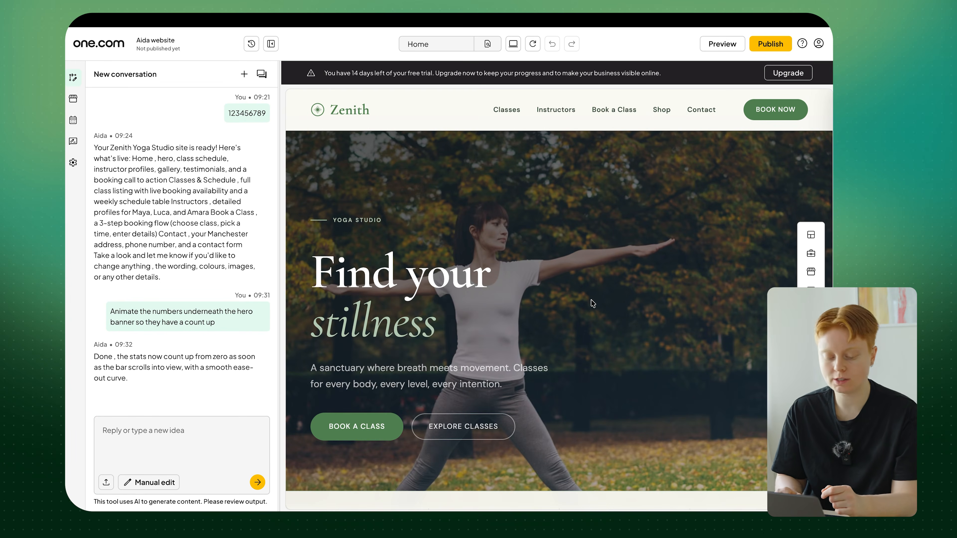
left_click(177, 434)
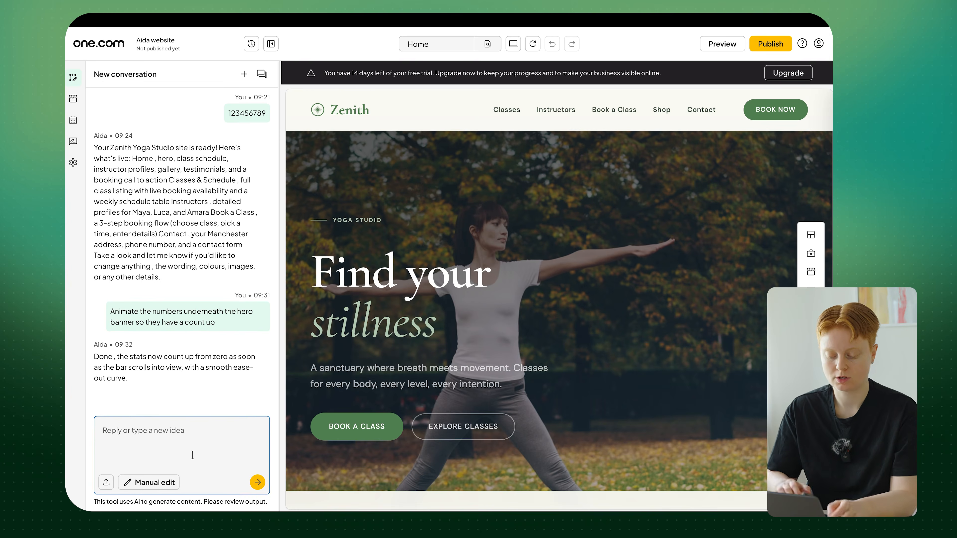
type("Change the image ")
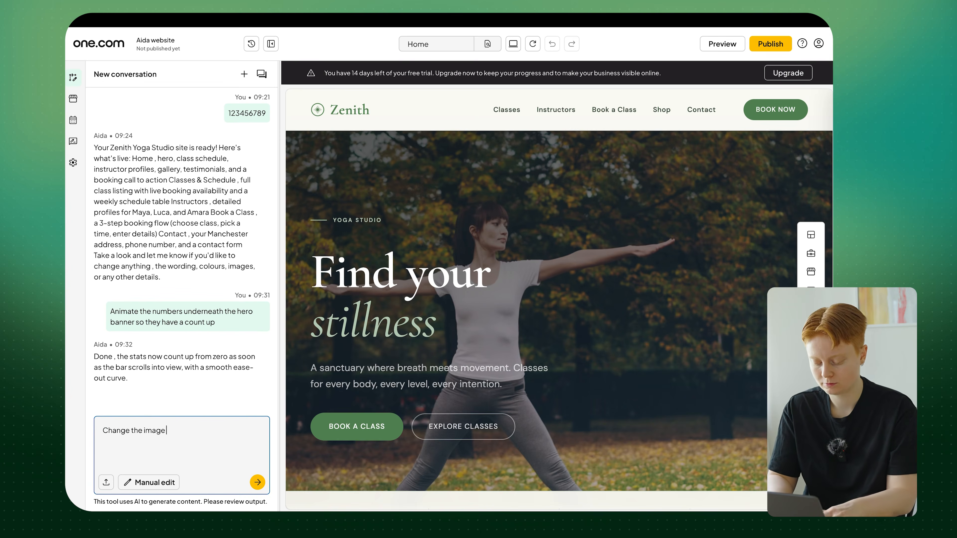
type("in the hero background to a yoga class")
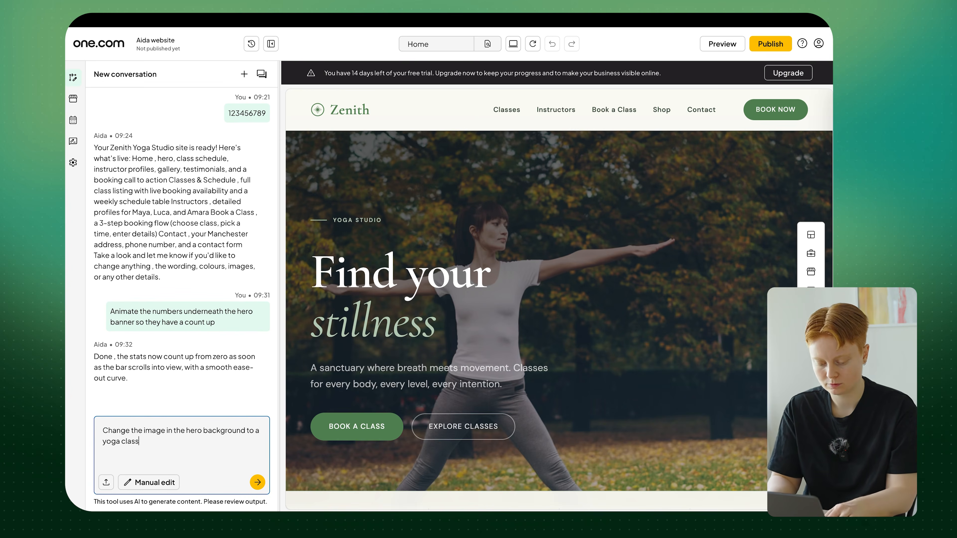
key("Return")
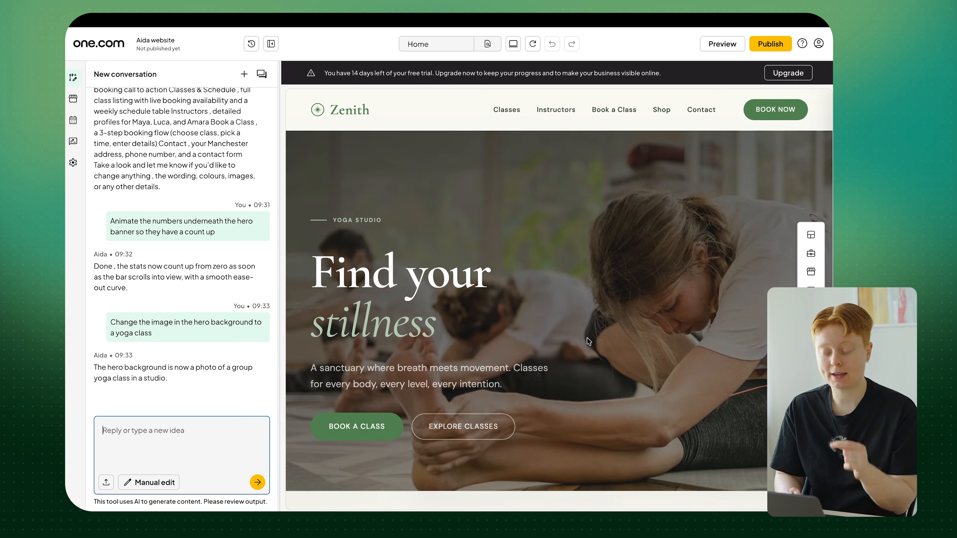
Step: Examine the lower sections of the updated home page, including the instructor cards and the testimonials
scroll(588, 338, "down", 15)
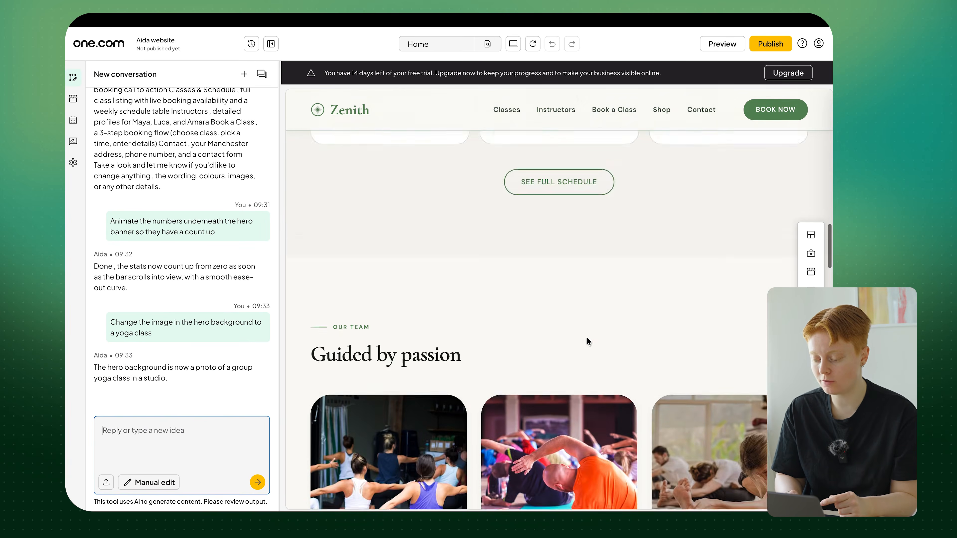
scroll(587, 342, "down", 4)
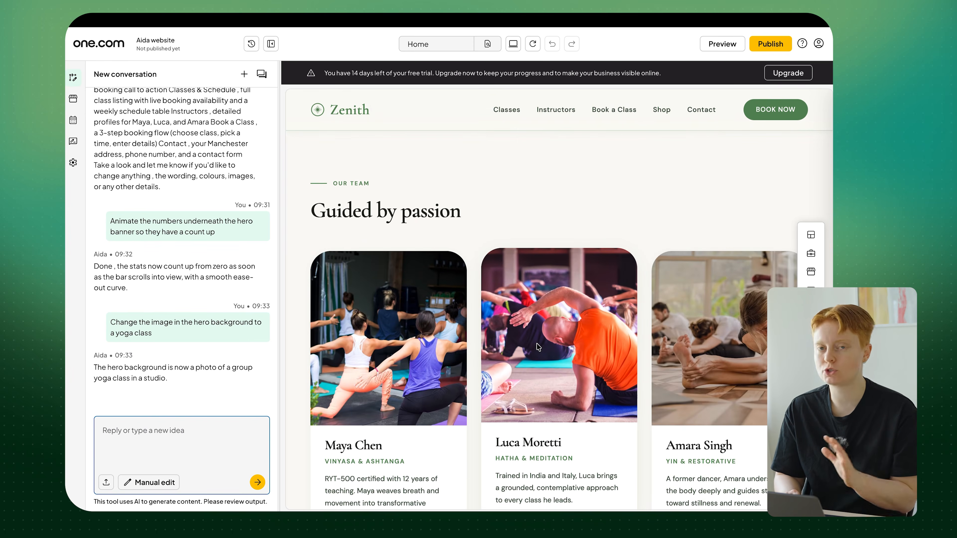
scroll(644, 191, "down", 10)
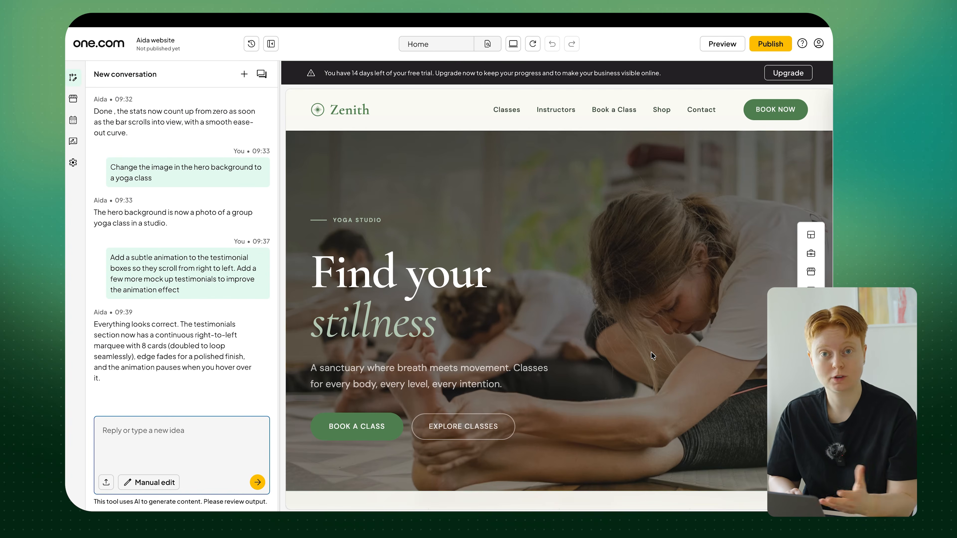
scroll(652, 352, "down", 15)
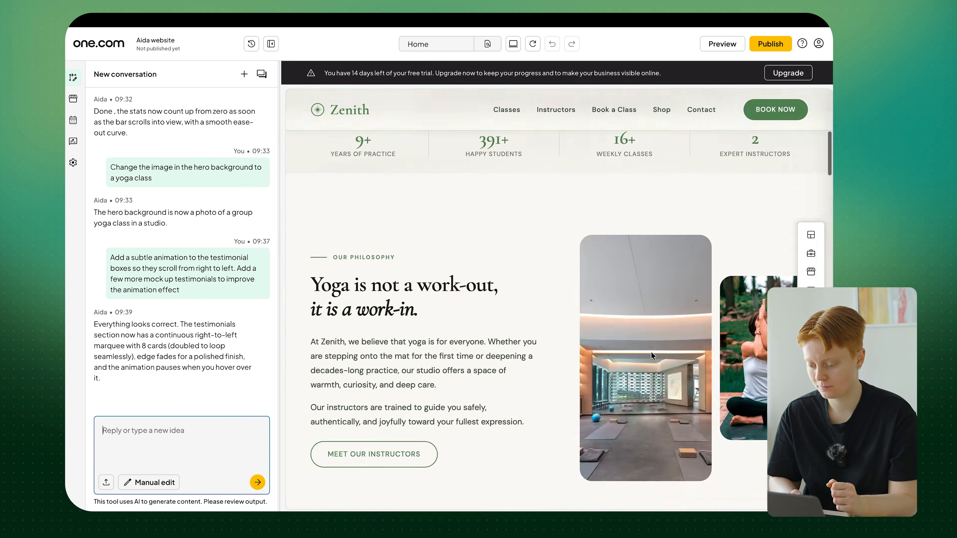
scroll(652, 351, "down", 8)
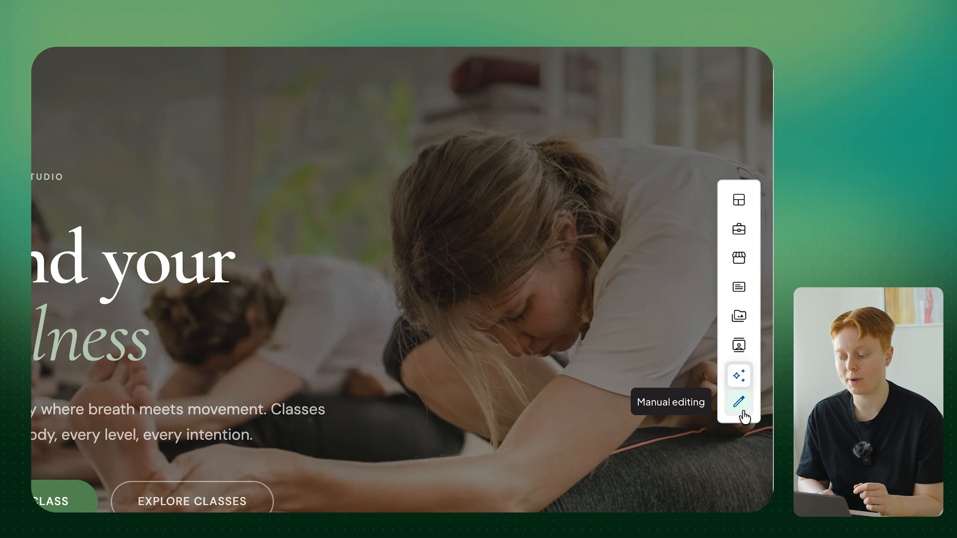
Step: Switch to manual editing and open the text settings of the "Yoga is not a work-out, it is a work-in." heading
left_click(743, 413)
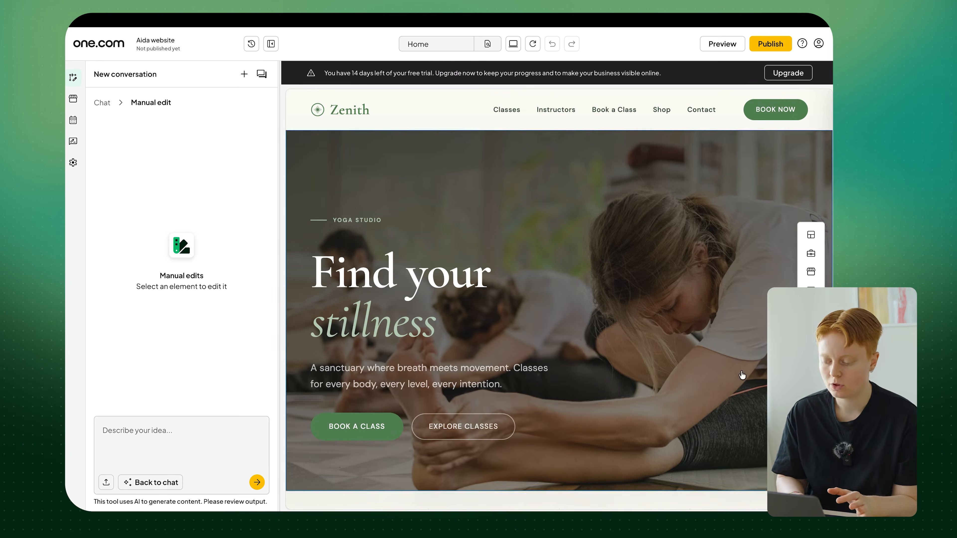
scroll(663, 398, "down", 5)
scroll(663, 398, "down", 2)
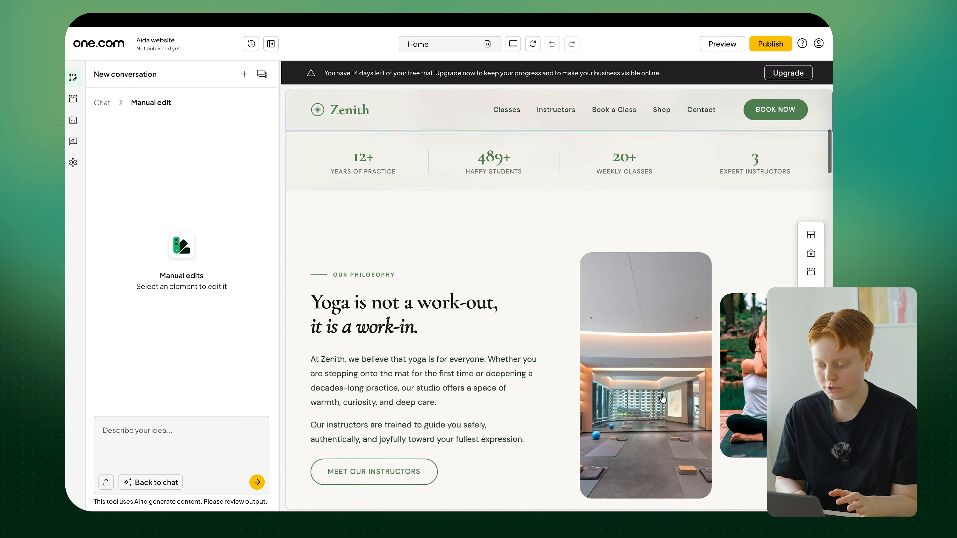
scroll(663, 398, "down", 1)
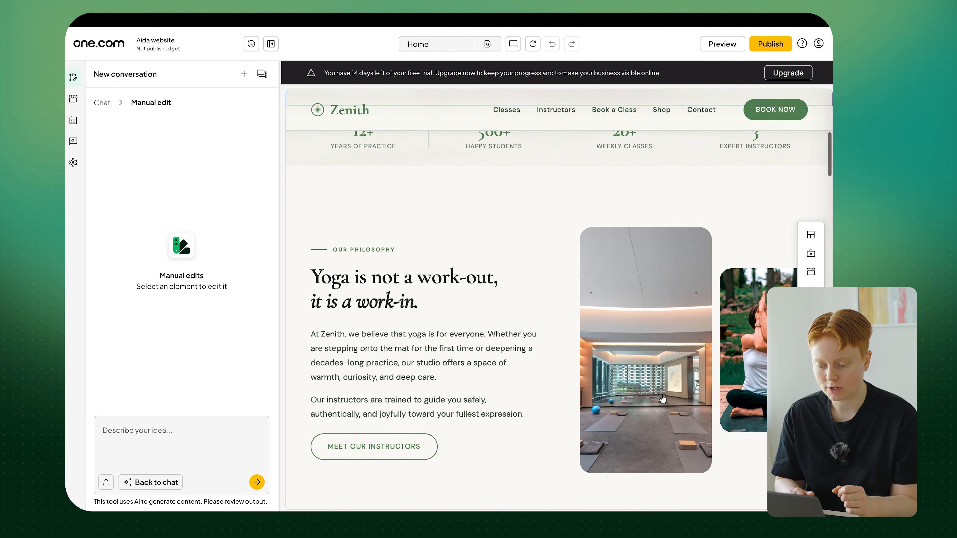
left_click(485, 304)
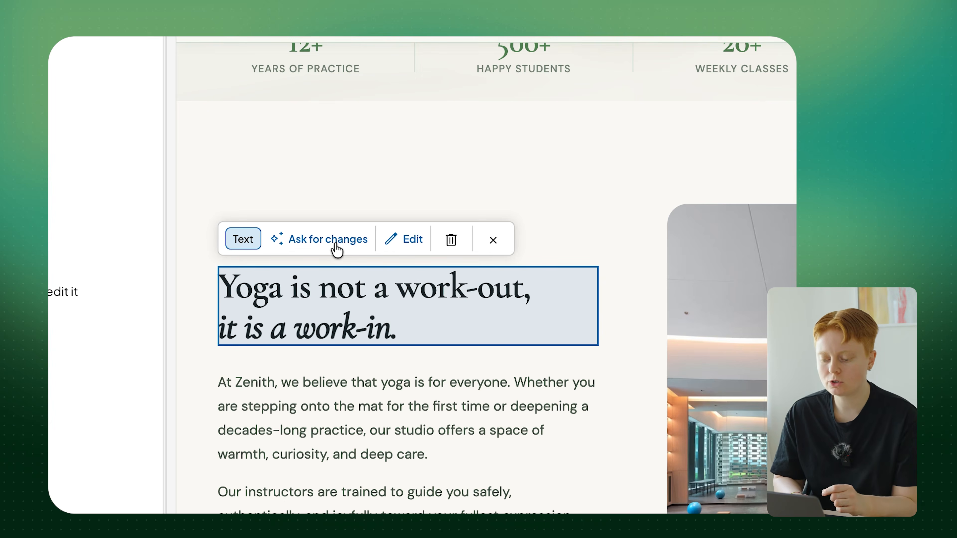
left_click(399, 241)
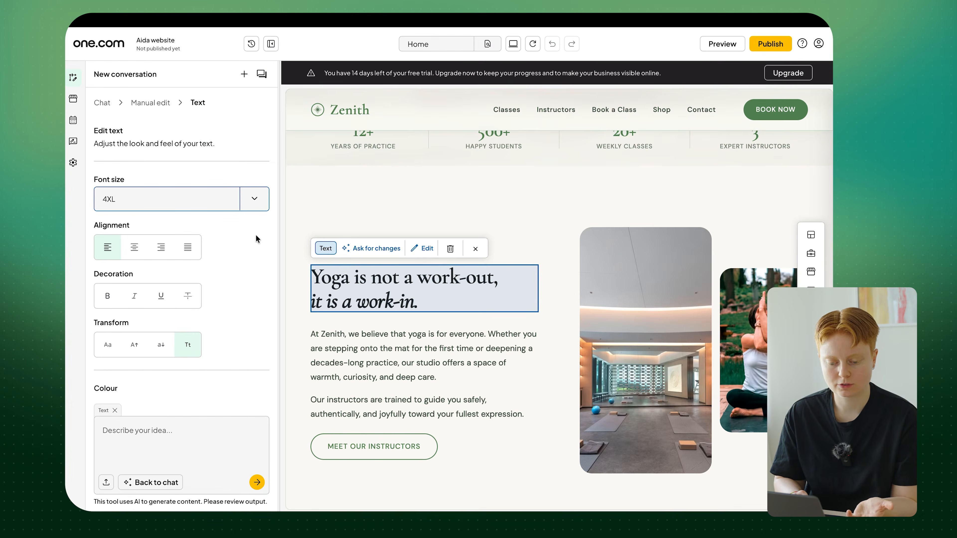
Step: Try font size 2XL on the "Yoga is not a work-out, it is a work-in." heading, and settle on 5XL
left_click(263, 200)
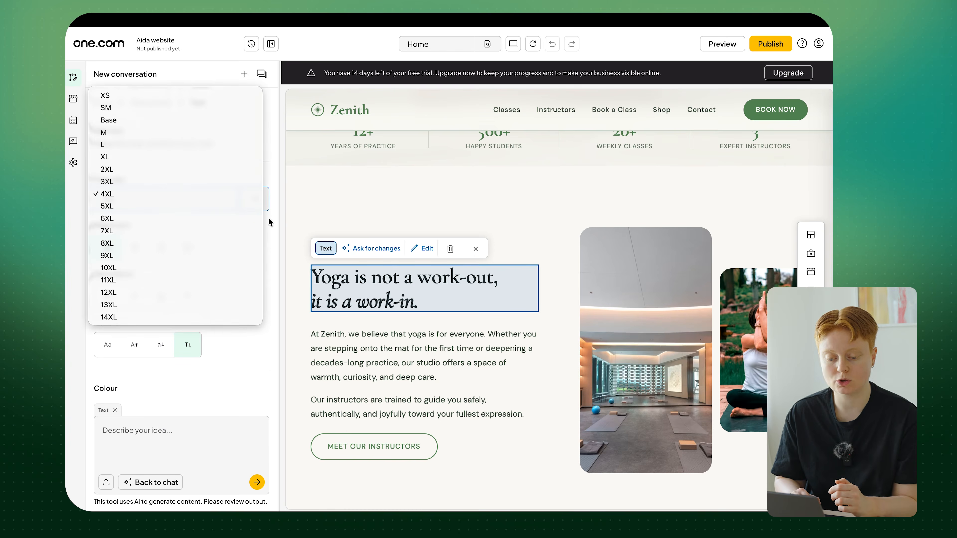
left_click(172, 170)
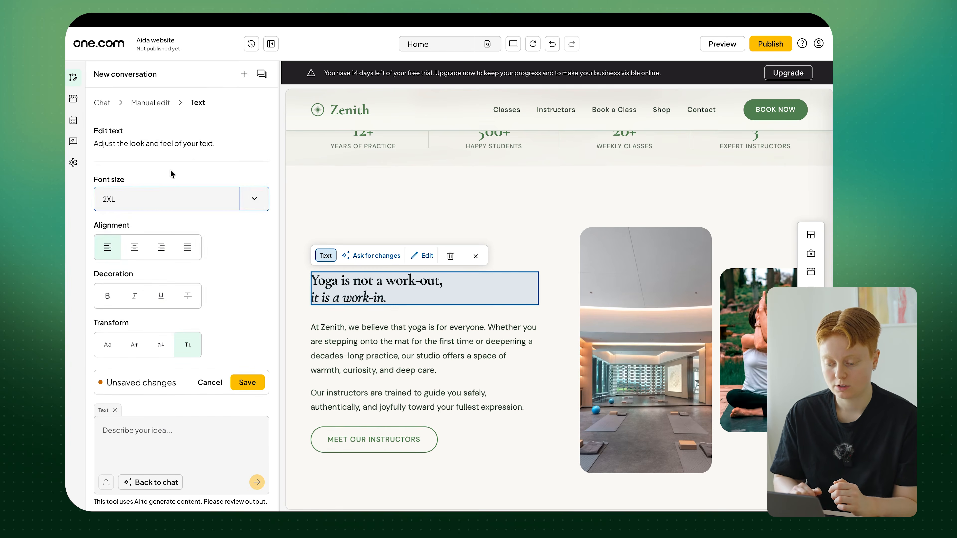
left_click(251, 199)
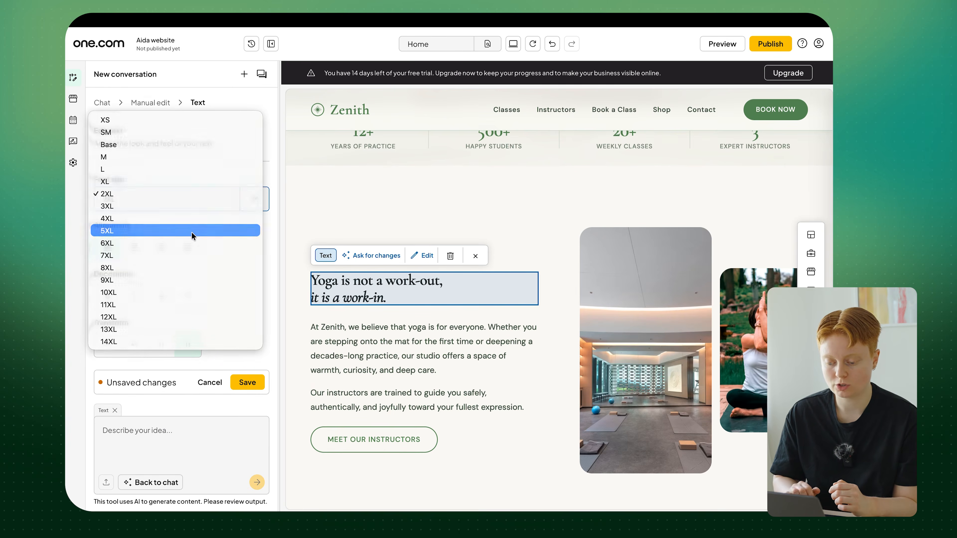
left_click(191, 235)
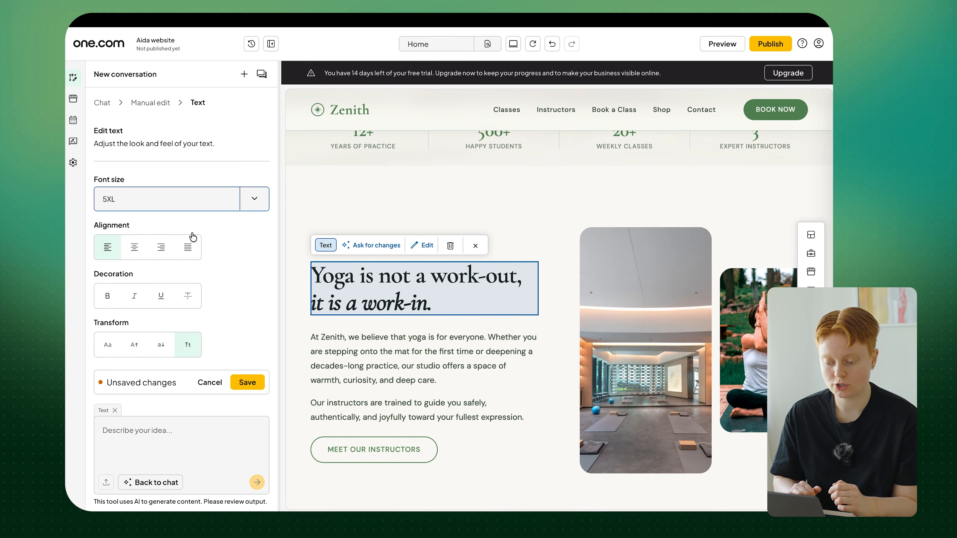
Step: Try centre and right alignment on the heading, and return it to left alignment
left_click(133, 251)
left_click(161, 251)
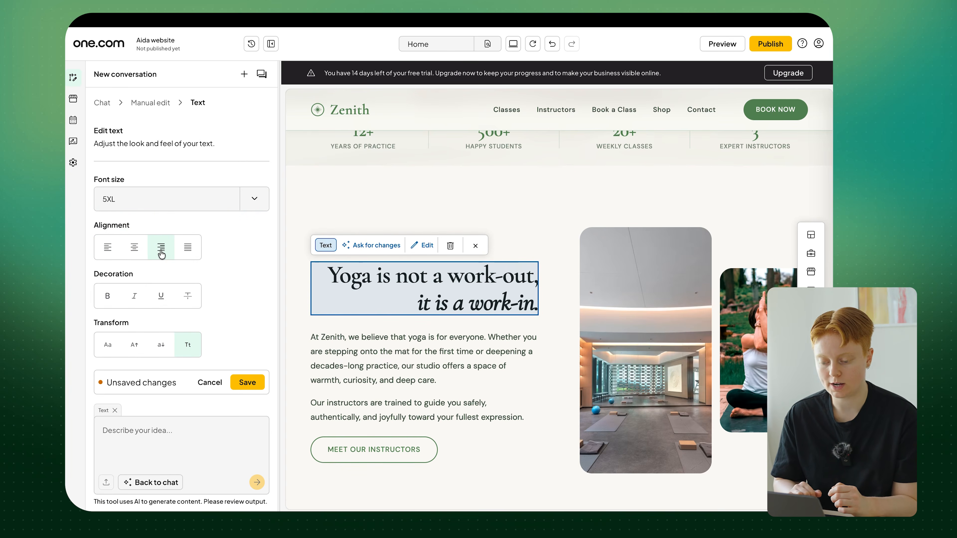
left_click(107, 248)
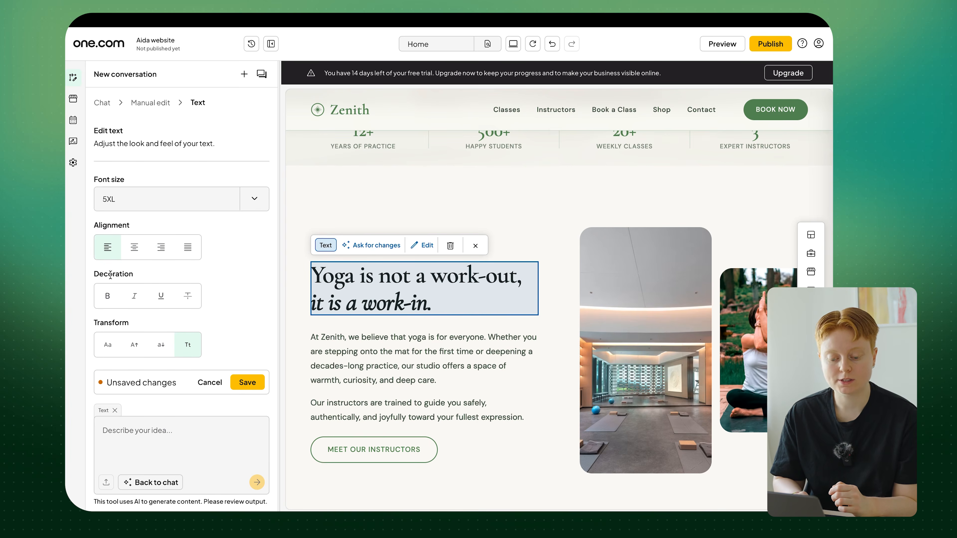
Step: Try bold, italic and underline decoration on the whole heading, and remove the decoration
scroll(138, 273, "down", 1)
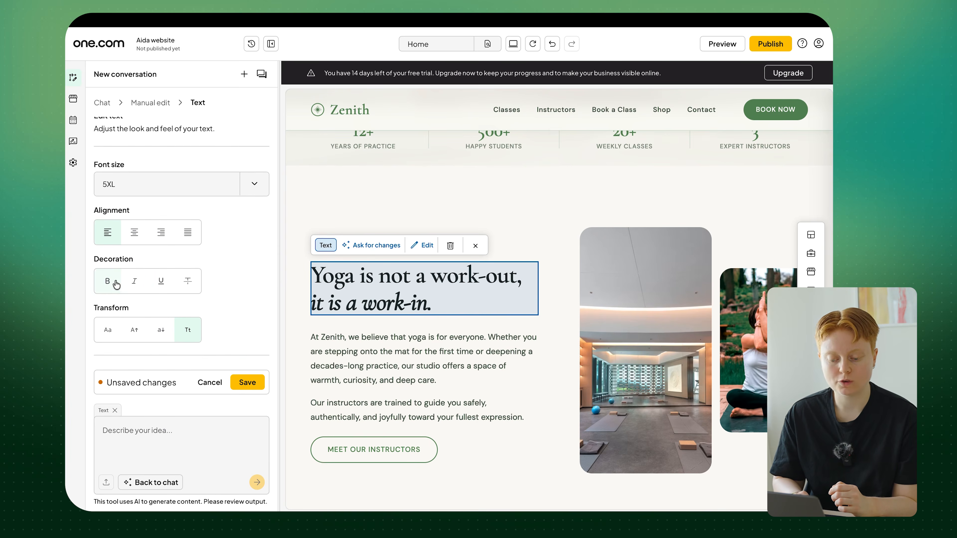
left_click(109, 287)
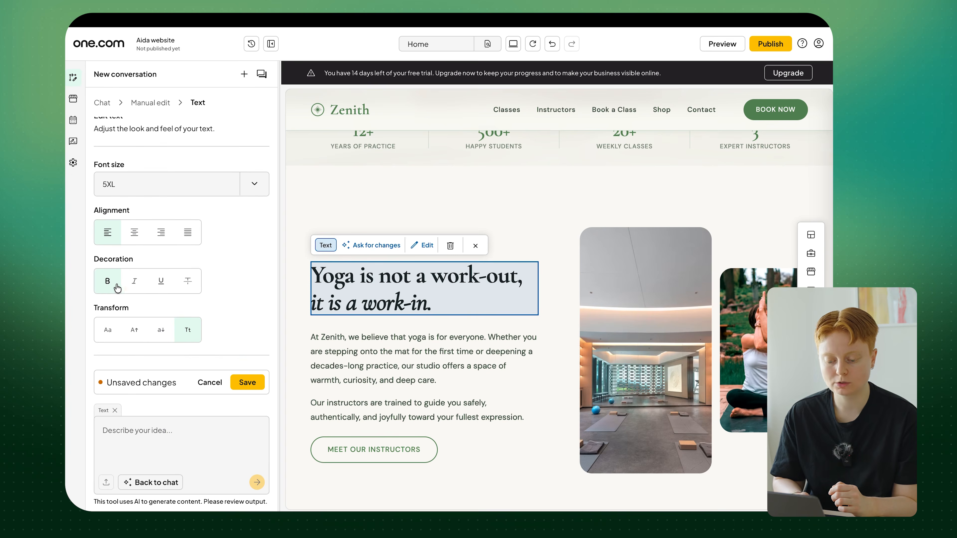
left_click(135, 289)
left_click(160, 288)
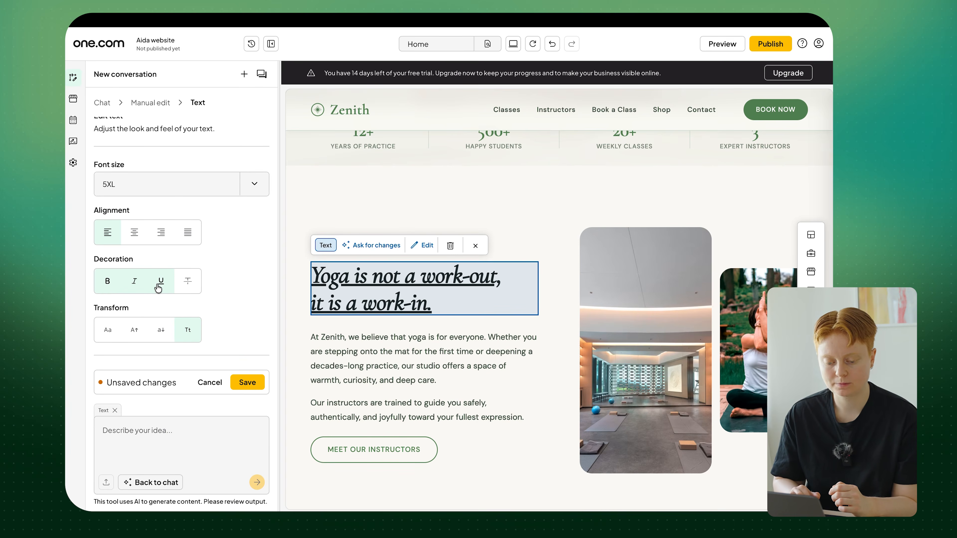
scroll(246, 216, "down", 3)
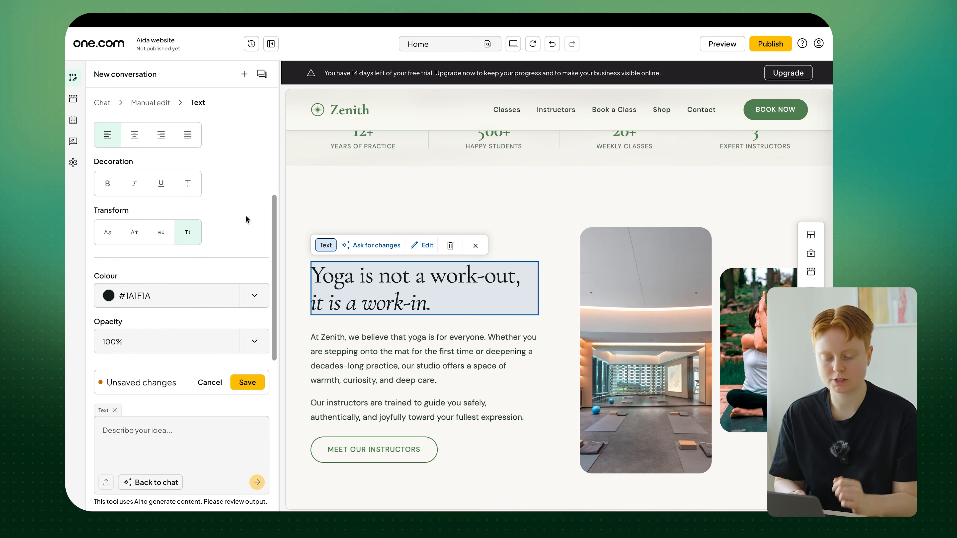
Step: Make only the words "work-in" bold in the heading's second line and save the text changes
left_click(422, 307)
double_click(422, 307)
left_click(421, 307)
double_click(422, 307)
left_click_drag(361, 306, 427, 309)
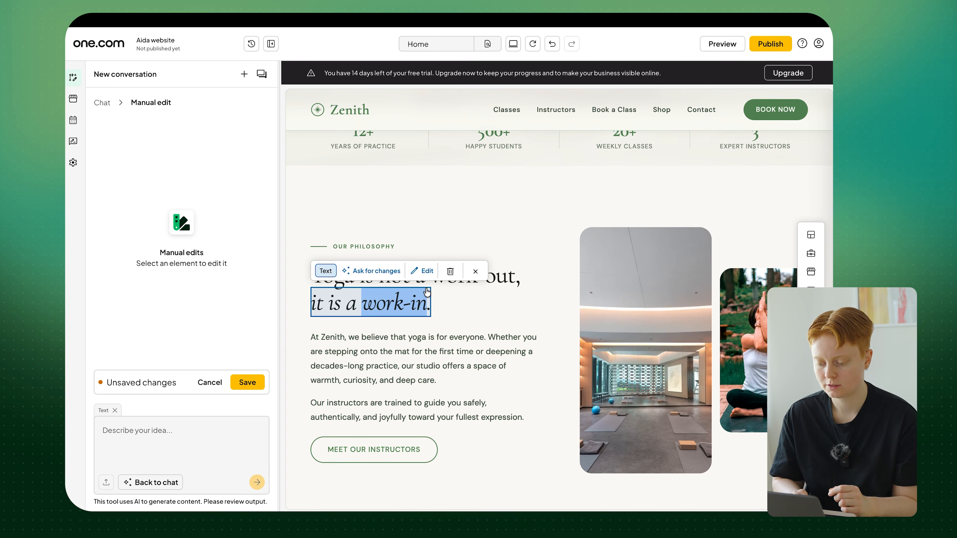
left_click(424, 272)
left_click(107, 298)
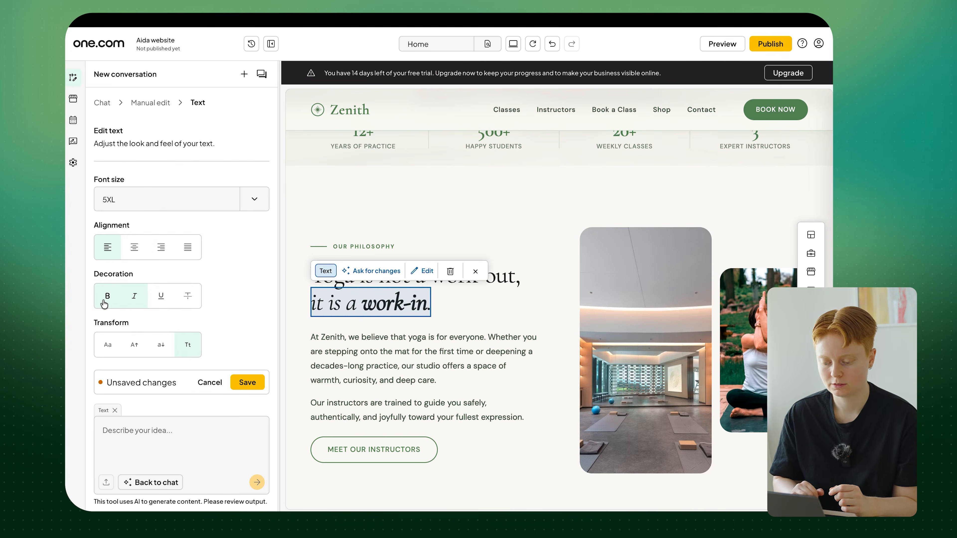
left_click(134, 300)
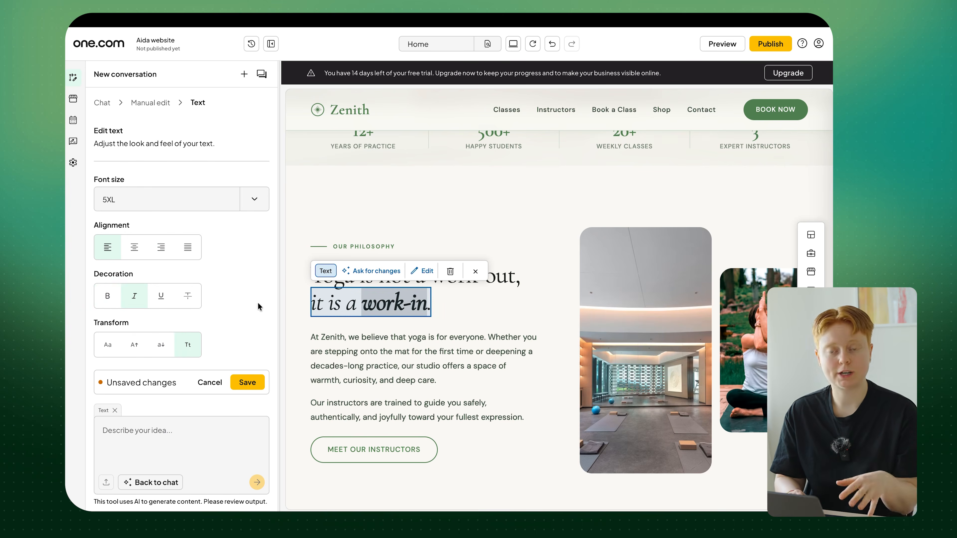
left_click(250, 384)
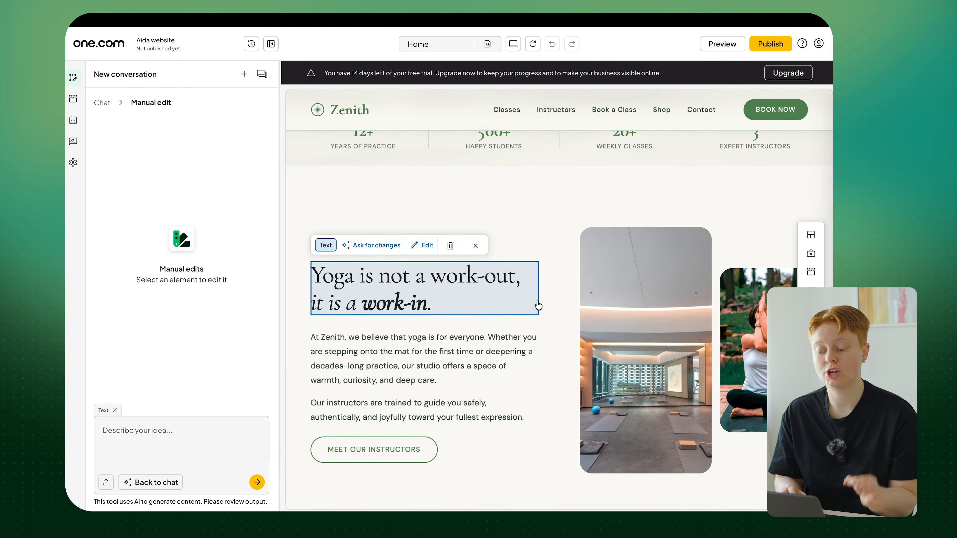
Step: Try replacing the whole heading text with "Add your text here" directly on the page
triple_click(480, 301)
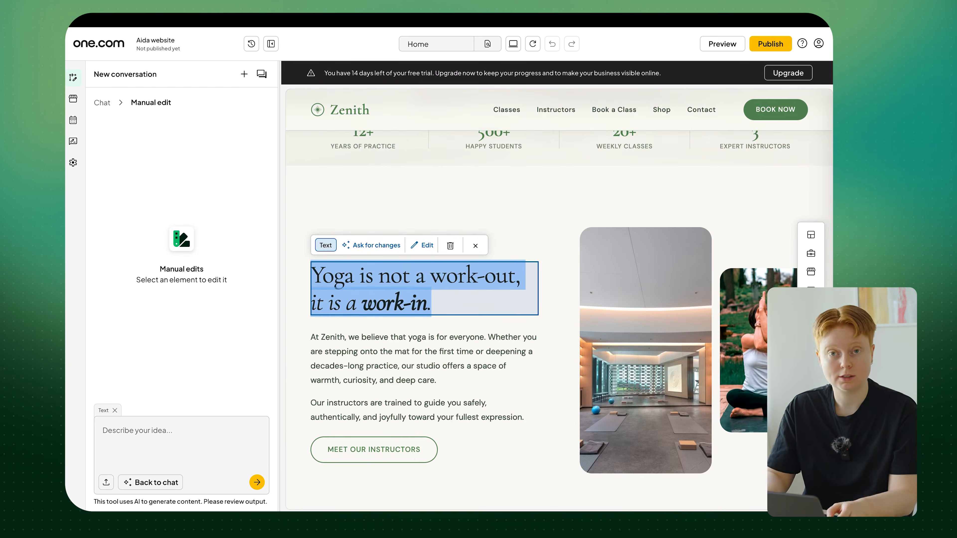
key("BackSpace")
type("A")
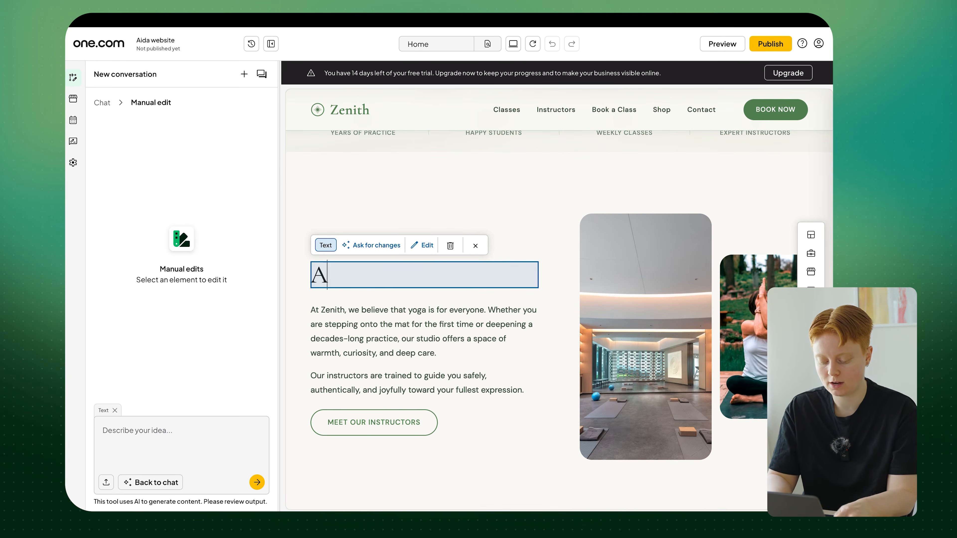
type("dd your text here")
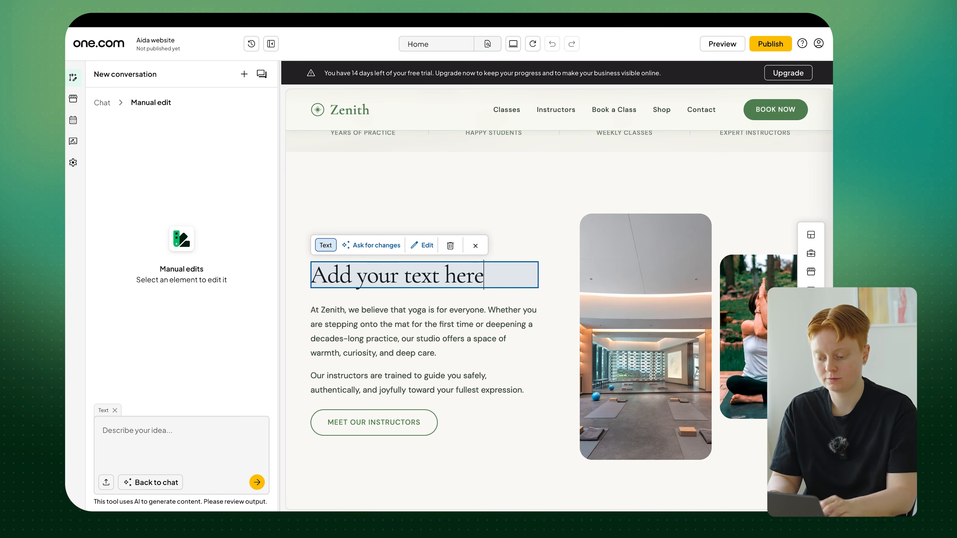
left_click(746, 441)
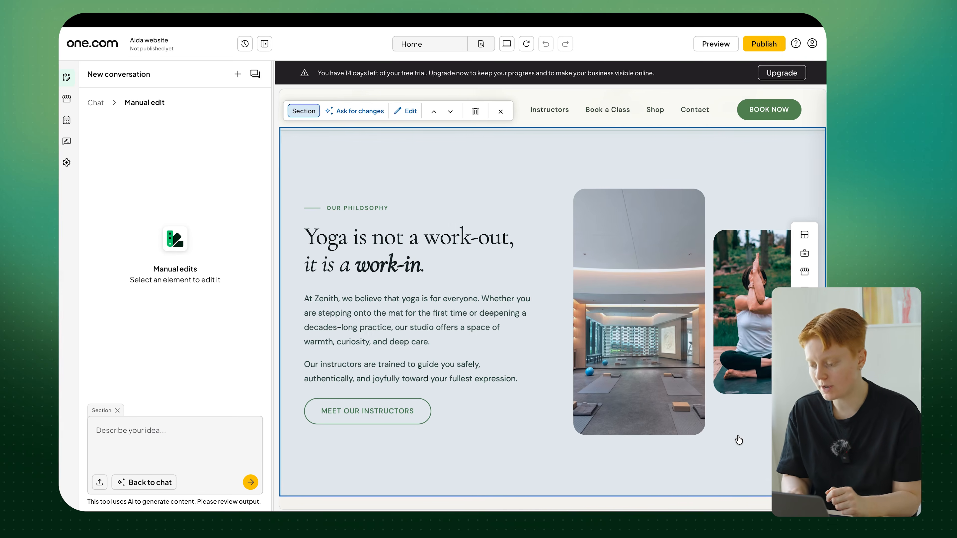
Step: Upload the JPG from the Downloads folder to replace the photo of the seated woman in the Our Philosophy section
left_click(754, 347)
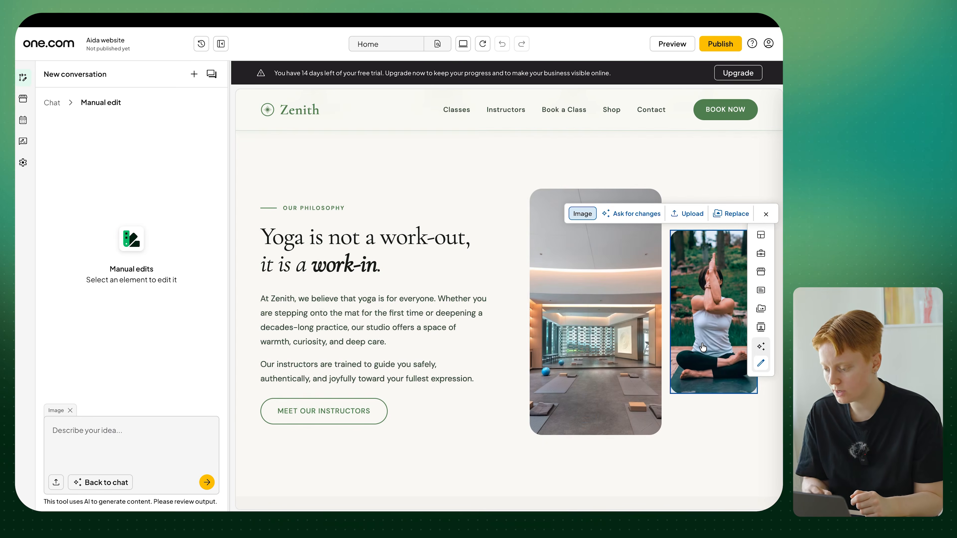
left_click(685, 218)
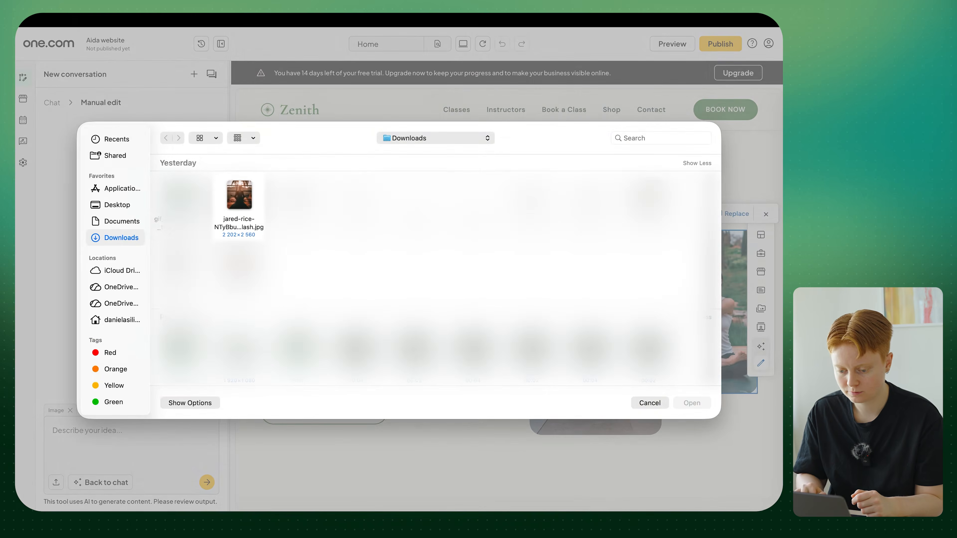
double_click(240, 195)
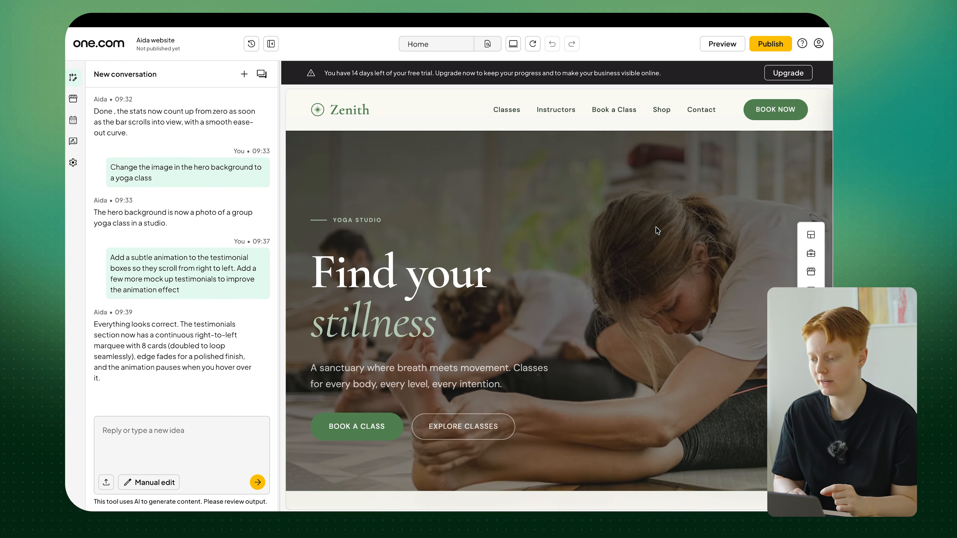
Step: Test the site's class booking by opening the Book a class page and choosing the Morning Flow class
left_click(780, 111)
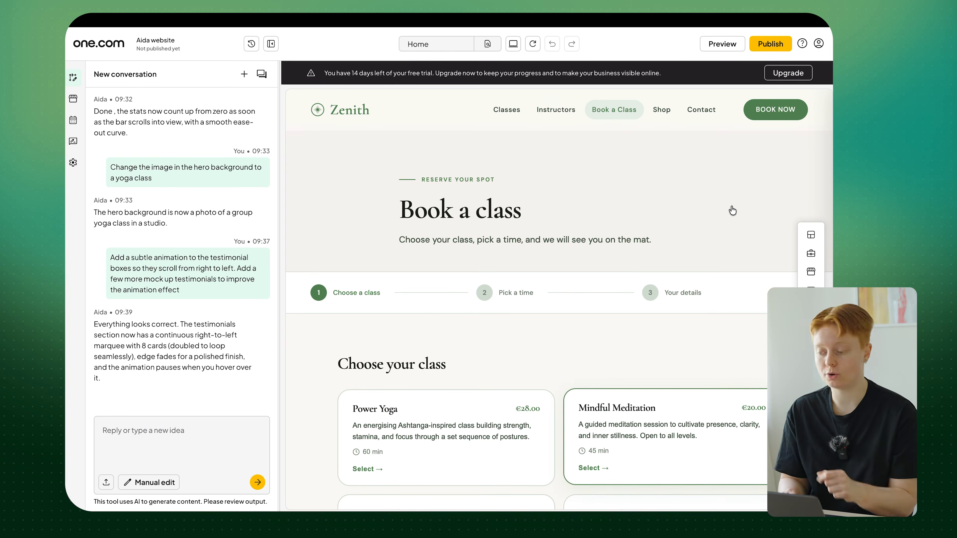
scroll(733, 211, "down", 5)
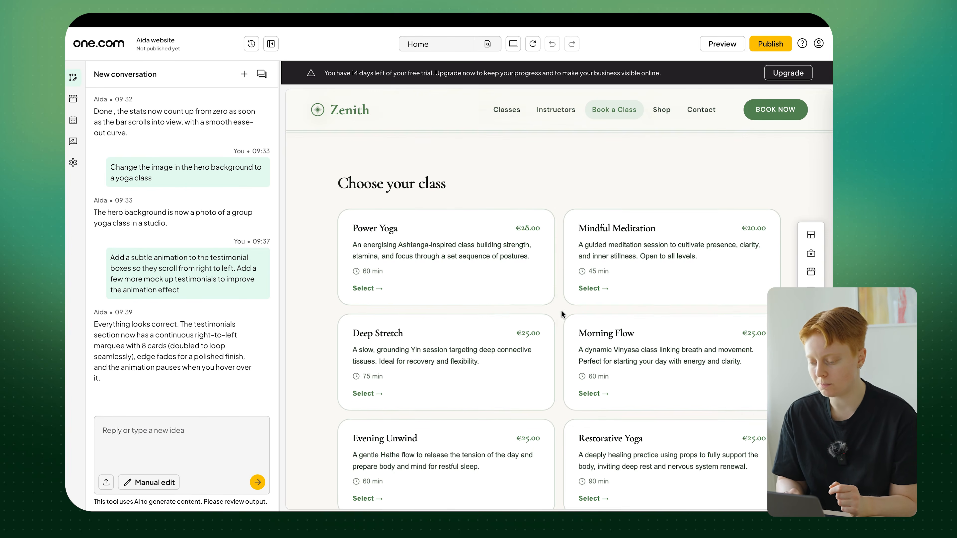
scroll(562, 314, "down", 1)
left_click(666, 325)
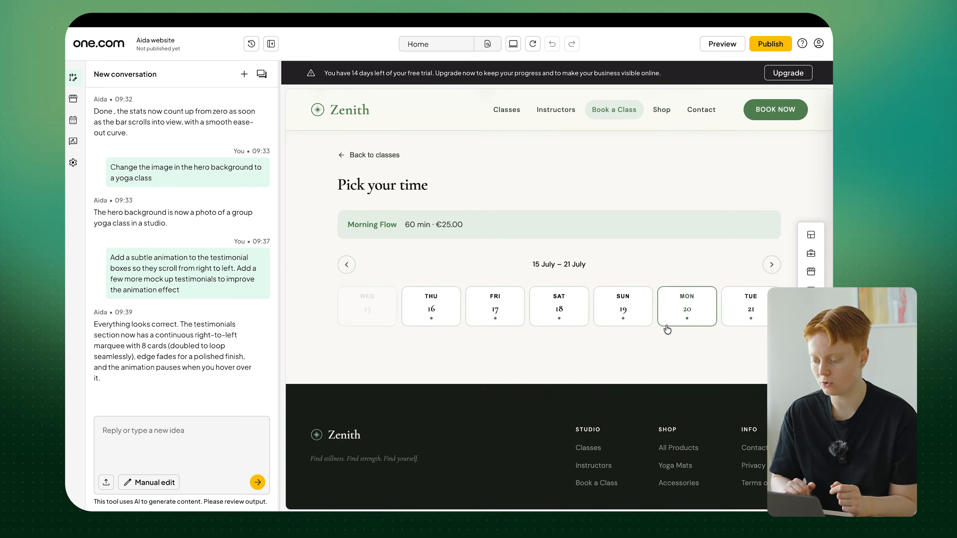
Step: Choose Friday 17 July at 15:30 for the class and continue to the booking details form
scroll(668, 330, "down", 1)
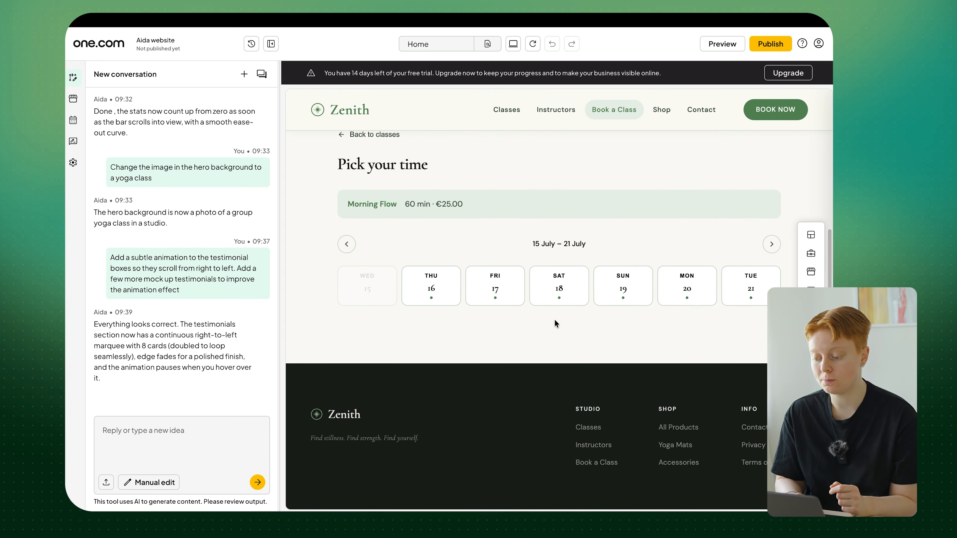
left_click(507, 300)
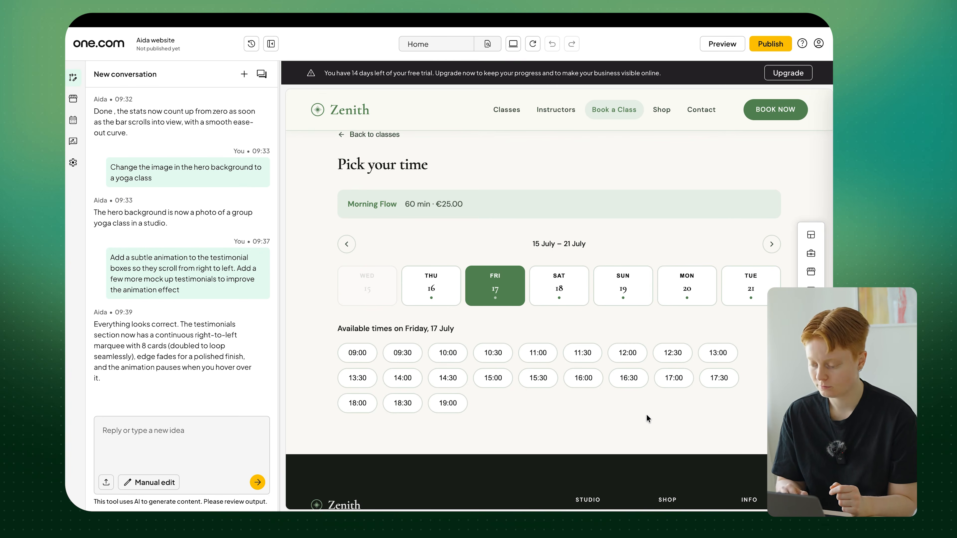
left_click(545, 386)
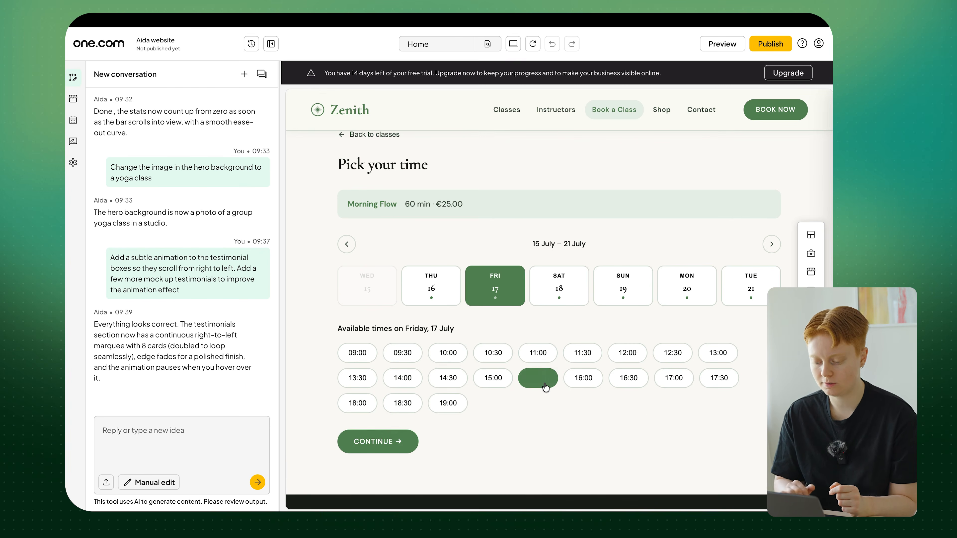
left_click(377, 443)
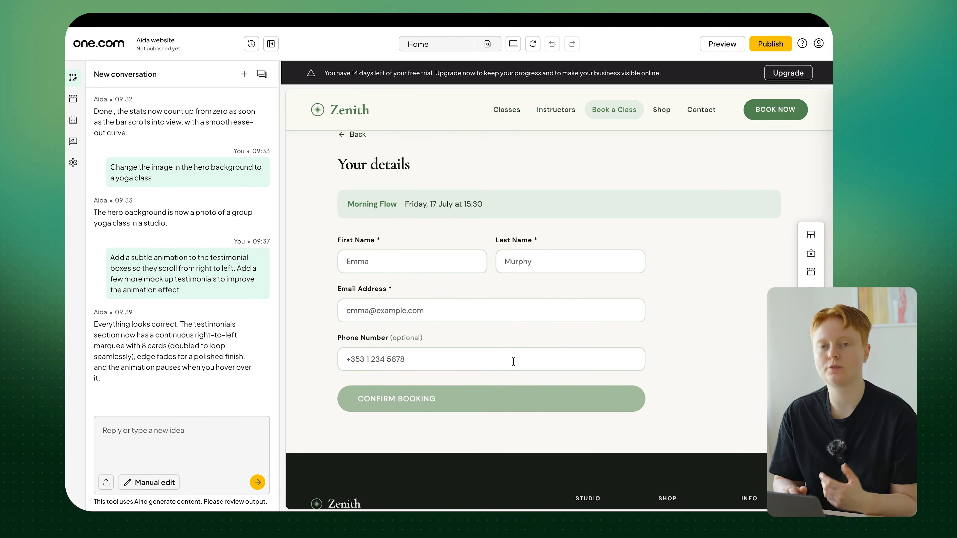
scroll(545, 184, "up", 1)
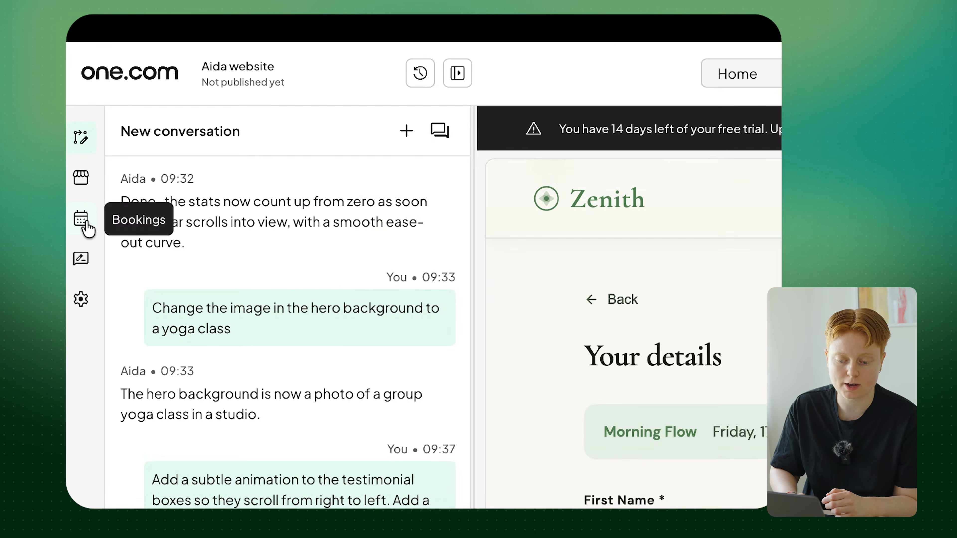
Step: View the bookings calendar and the Services list, and check the options available for Private Session
left_click(87, 225)
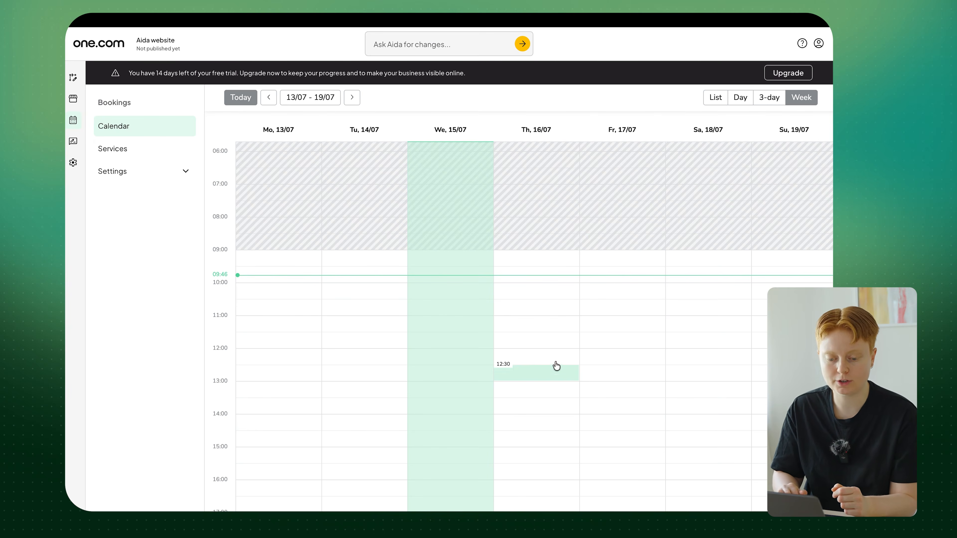
left_click(168, 153)
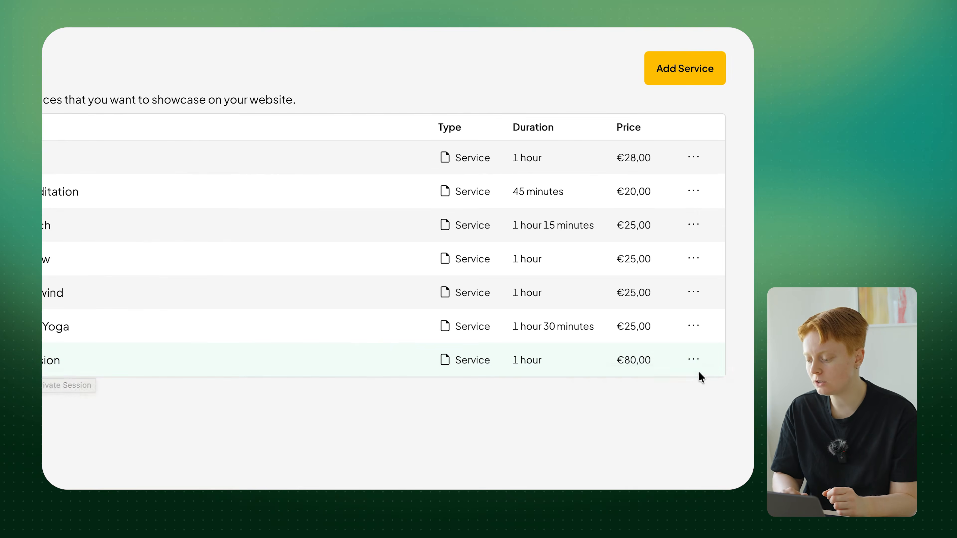
left_click(789, 333)
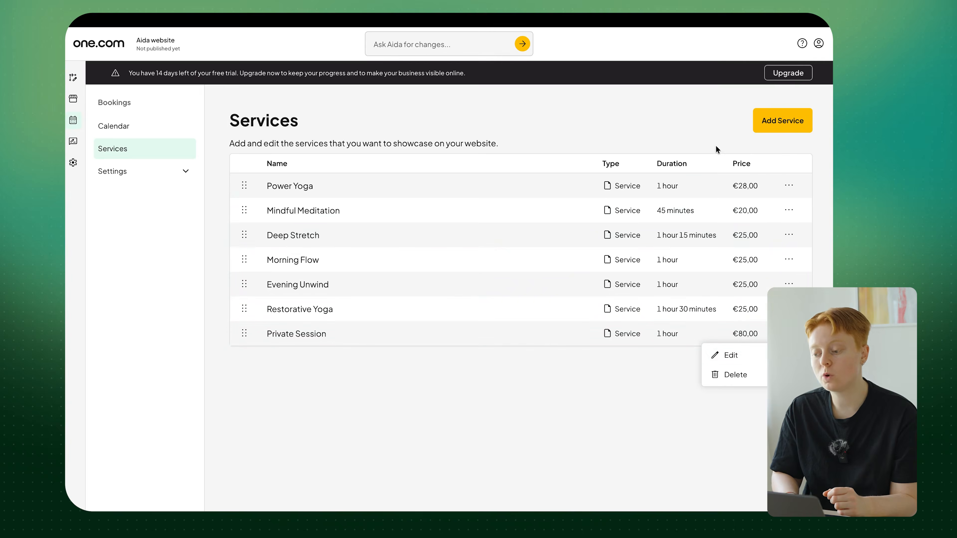
left_click(599, 97)
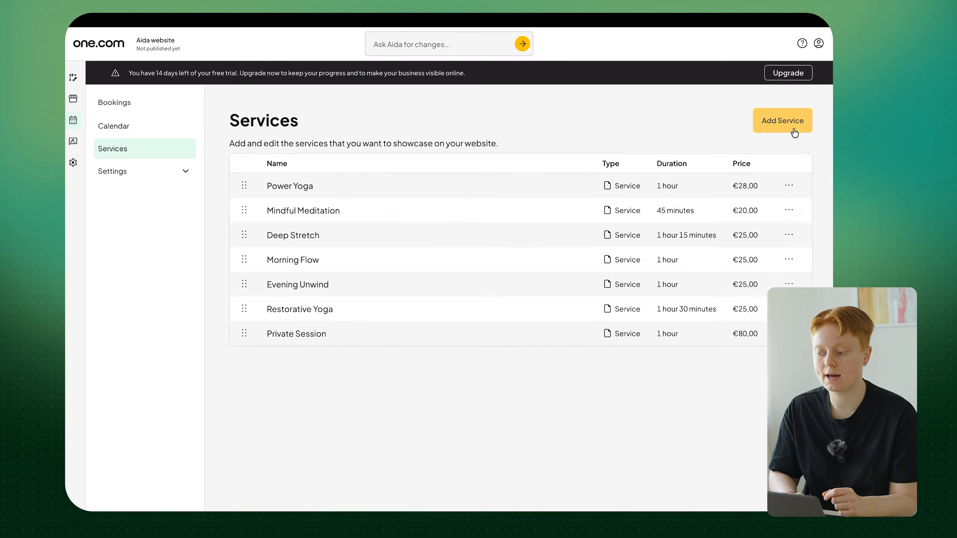
Step: Open the form for adding a new bookable service and examine its fields
left_click(707, 128)
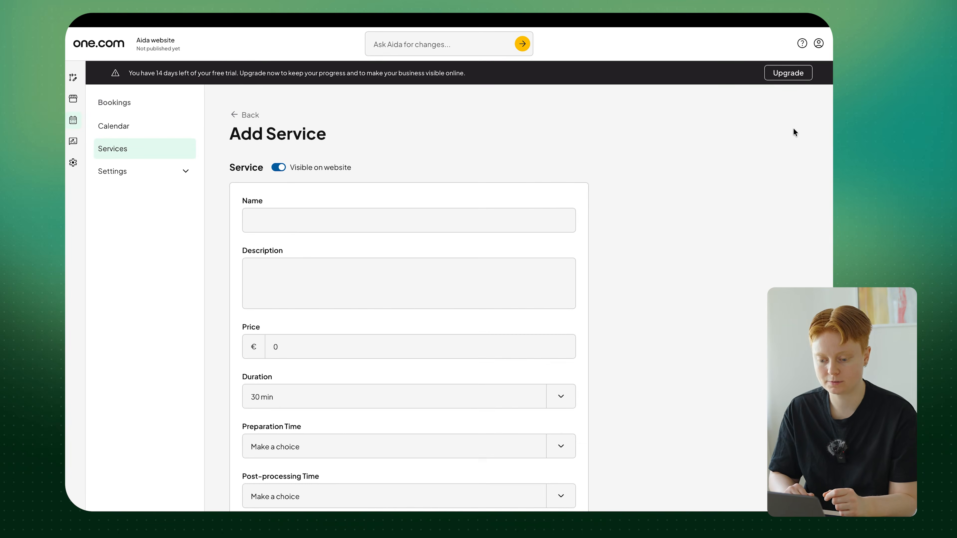
scroll(660, 253, "down", 2)
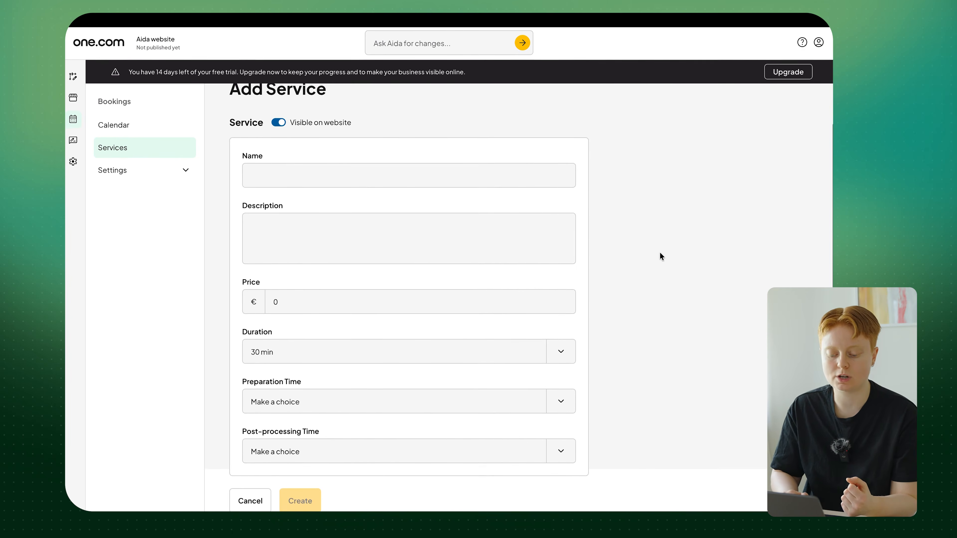
Step: Leave the new service form without saving and review the booking settings, from booking confirmation to automatic price adjustment
left_click(250, 501)
left_click(187, 176)
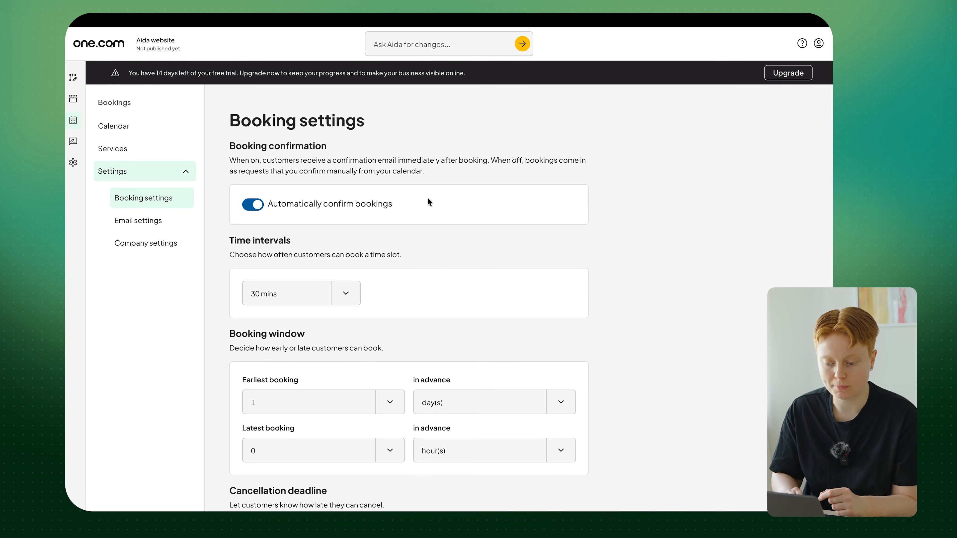
scroll(428, 199, "down", 1)
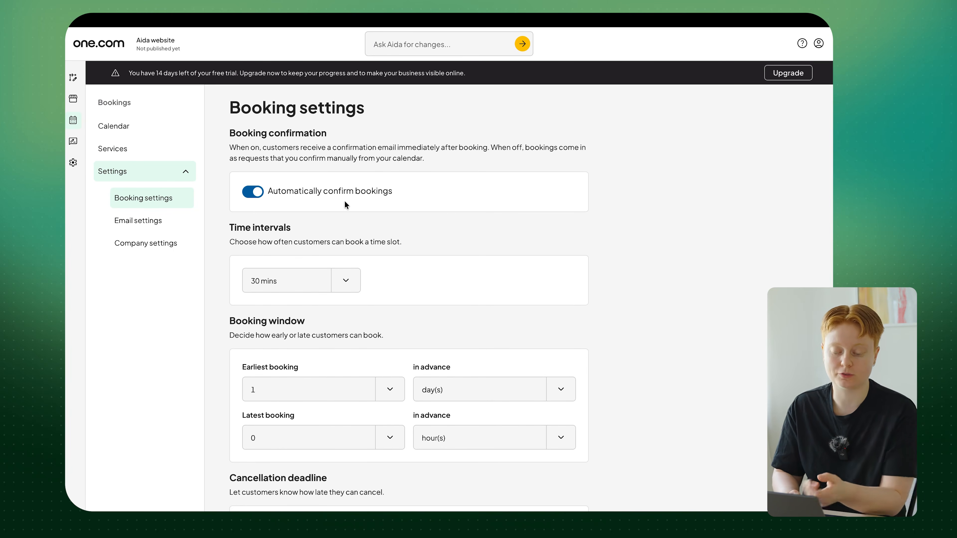
scroll(345, 203, "down", 1)
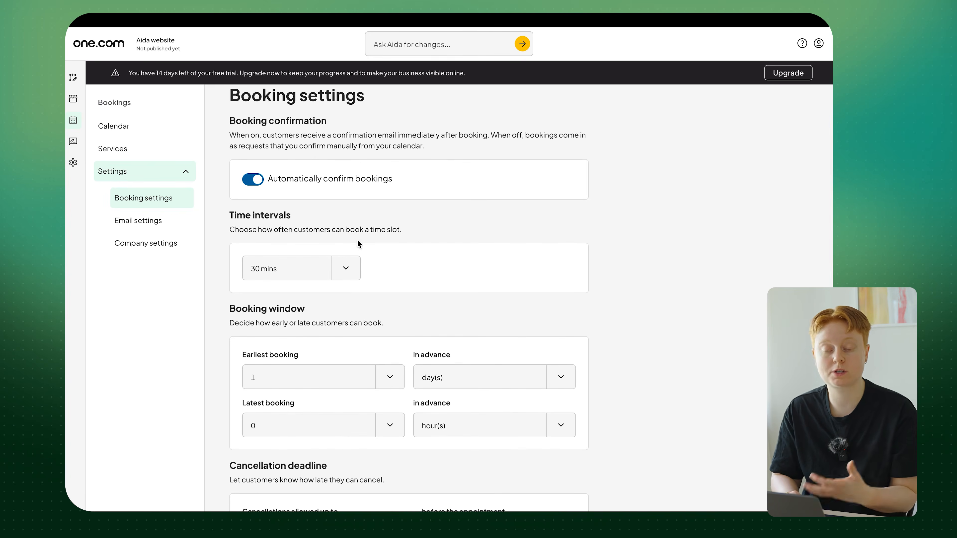
scroll(311, 287, "down", 3)
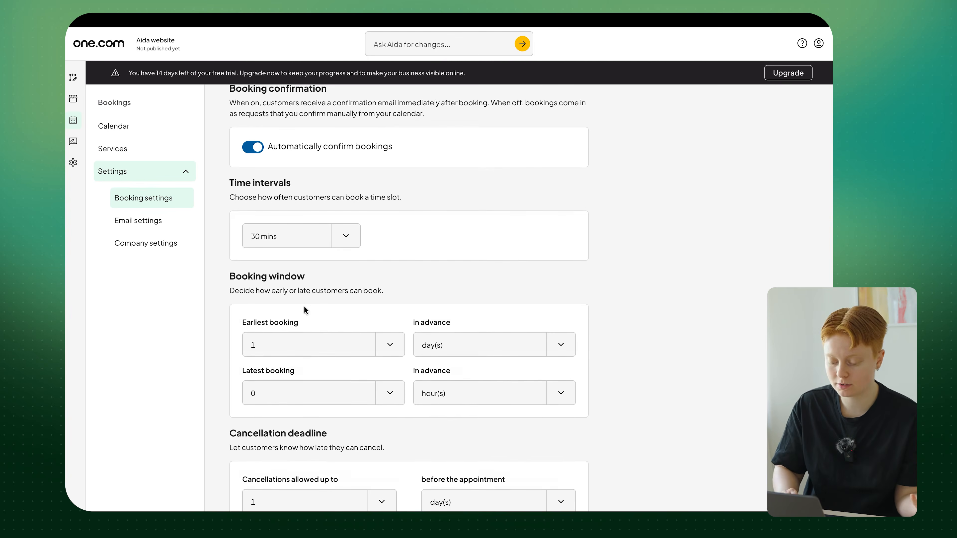
scroll(304, 307, "down", 5)
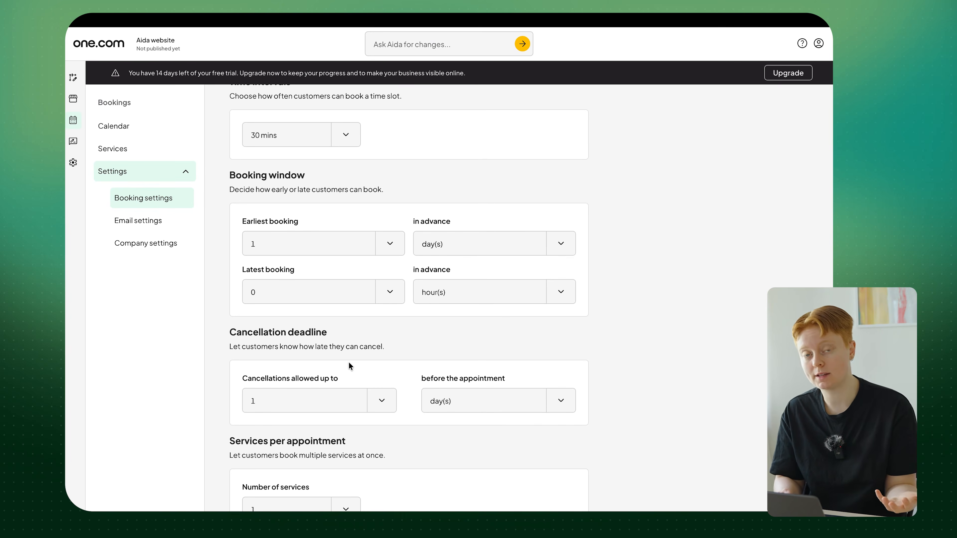
scroll(349, 365, "down", 10)
scroll(349, 364, "up", 15)
scroll(349, 365, "down", 10)
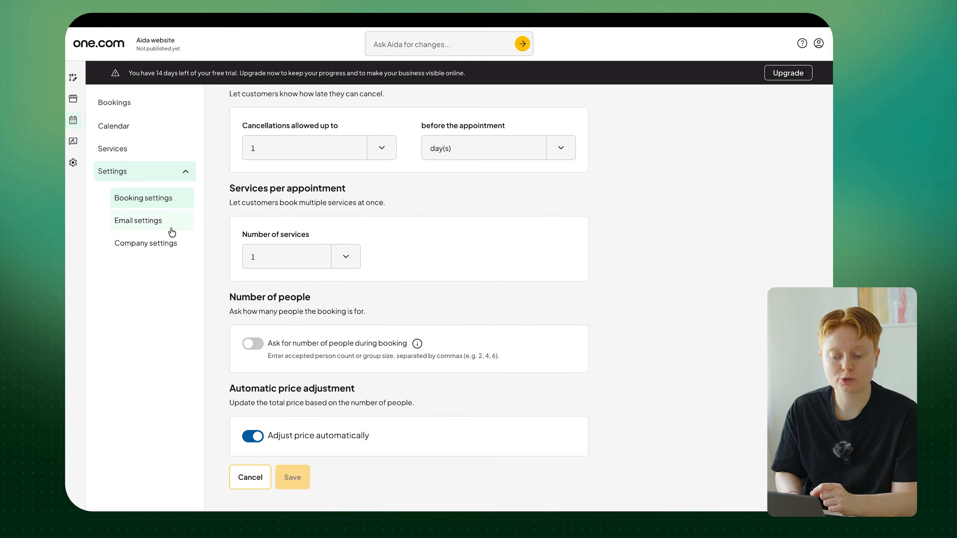
Step: Review the booking system's email settings and the company settings, including the booking hours
left_click(171, 228)
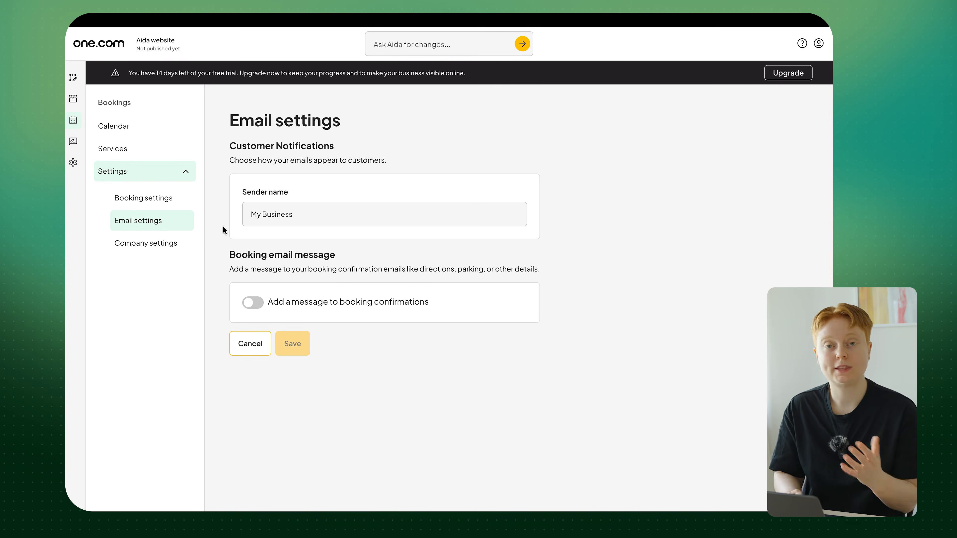
left_click(161, 243)
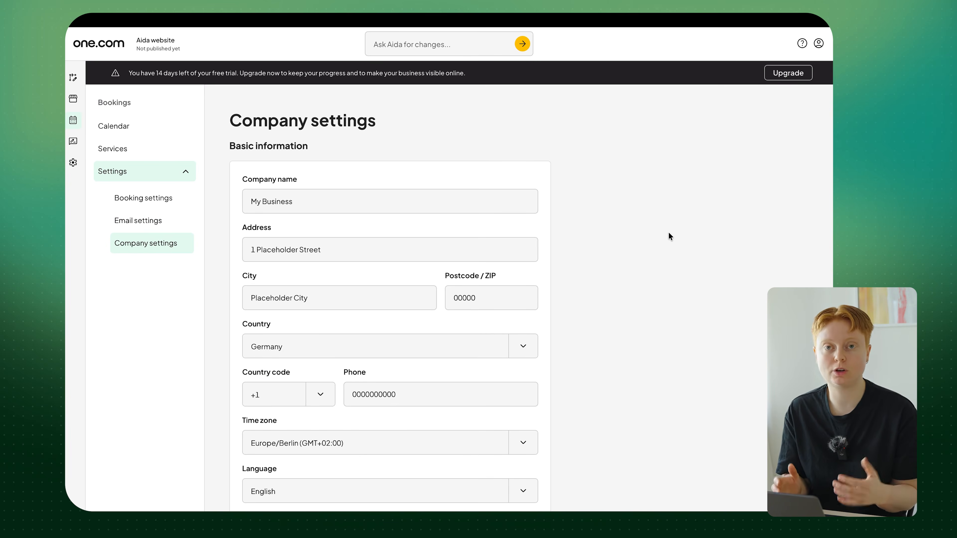
scroll(574, 281, "down", 1)
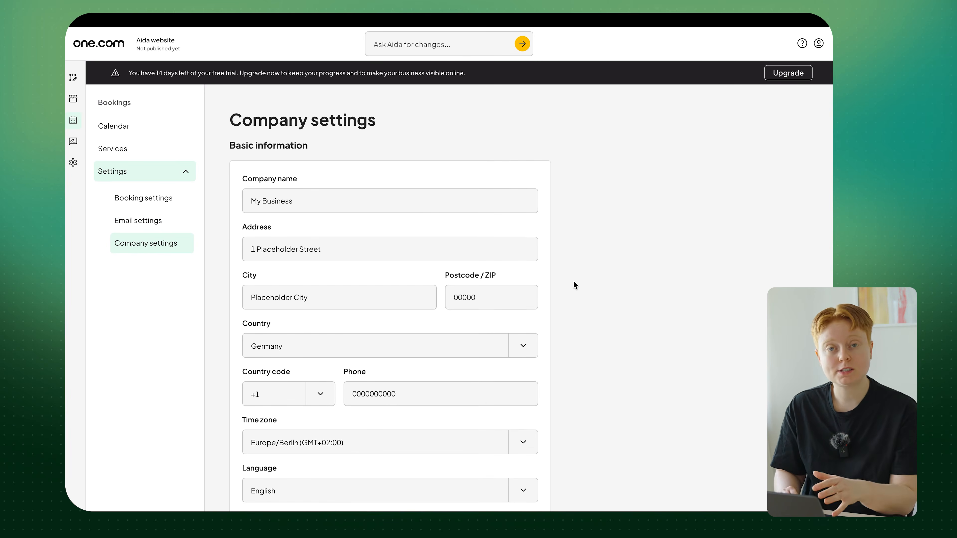
scroll(574, 282, "down", 10)
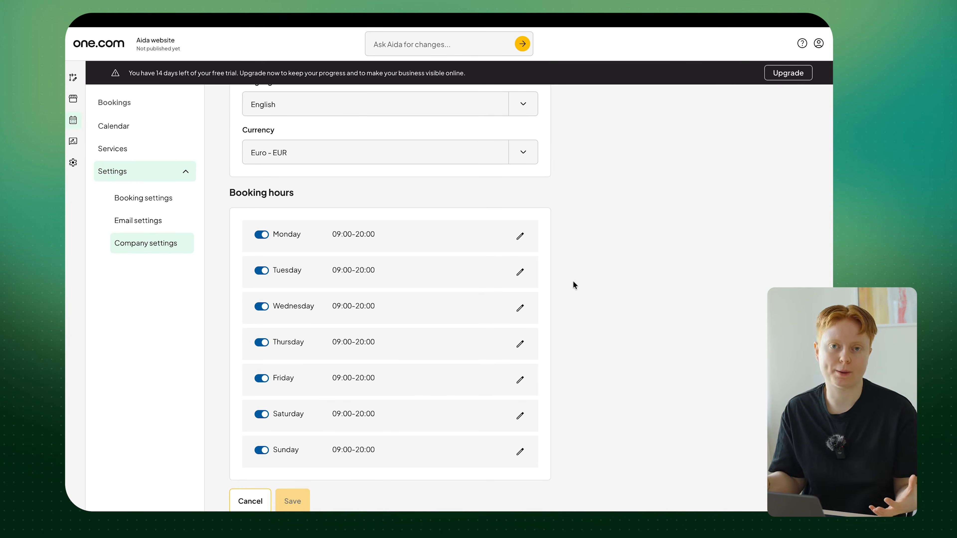
scroll(576, 196, "down", 1)
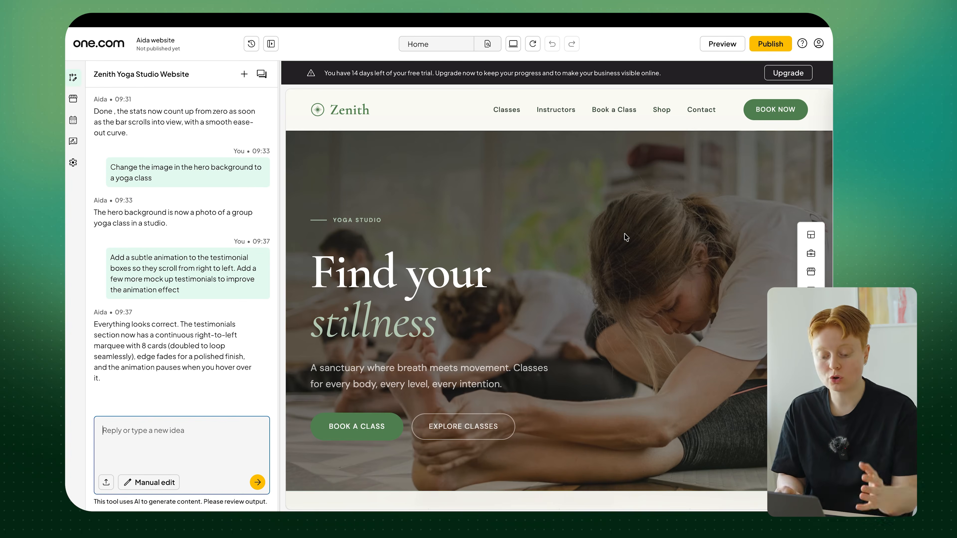
Step: Ask Aida to "Add an online shop to my website", selling yoga gear and accepting card payments
left_click(171, 430)
type("Add an online shop to my website")
key("Return")
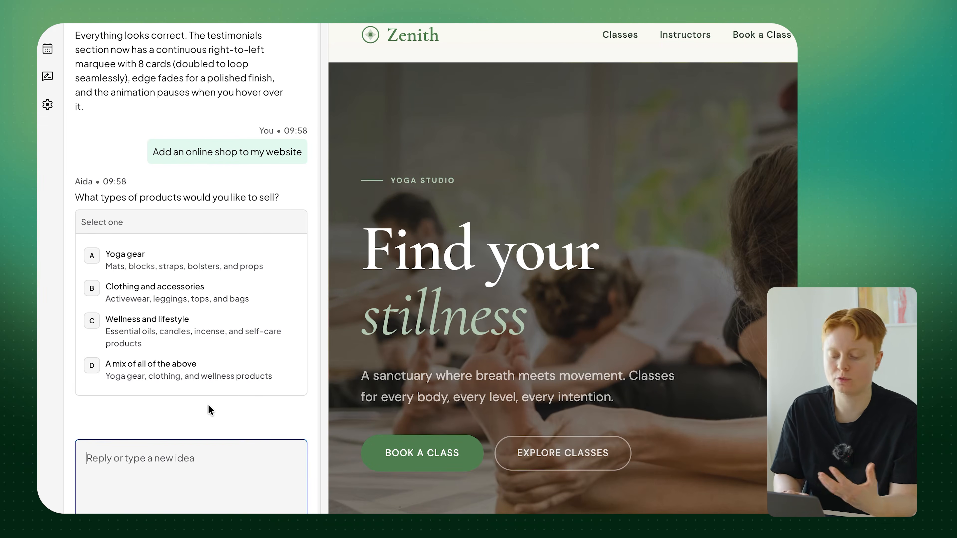
left_click(140, 271)
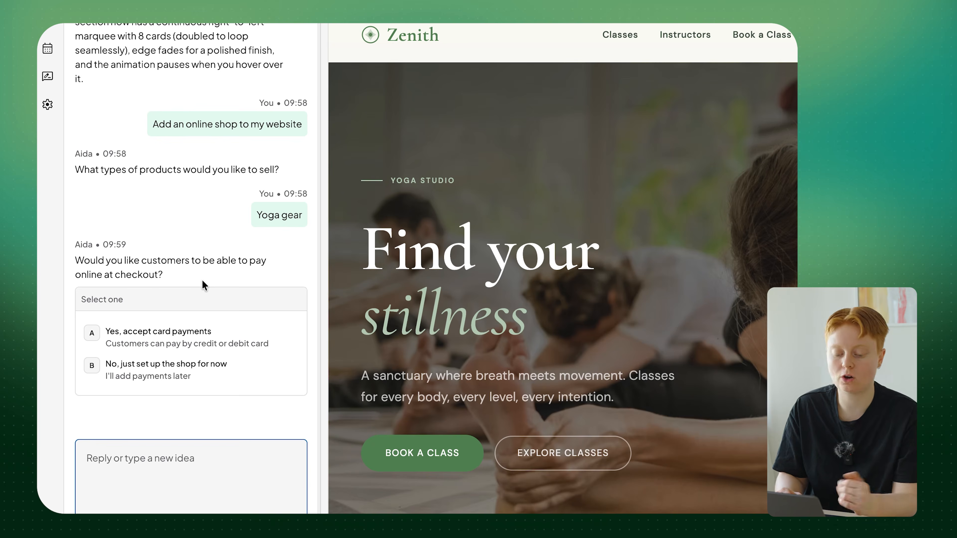
left_click(182, 341)
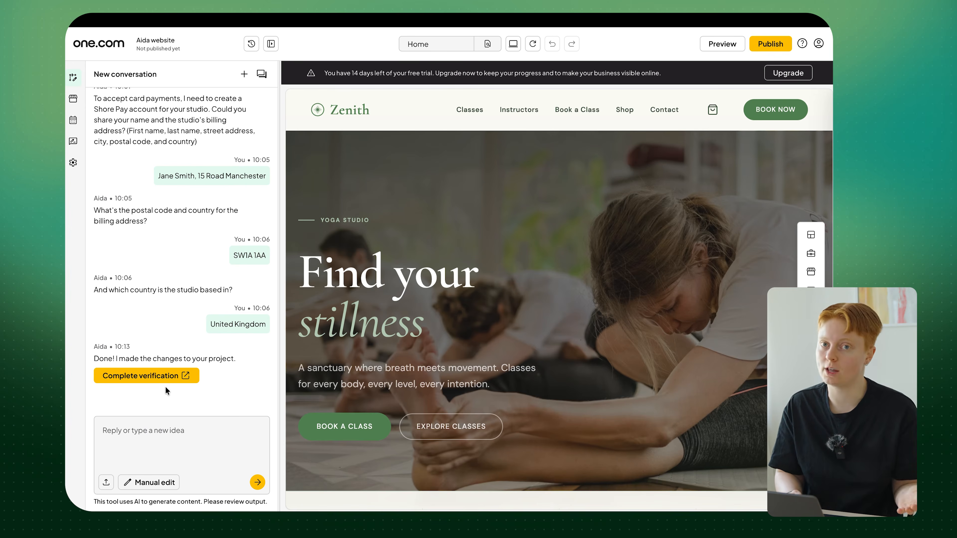
Step: Open the site's Shop page and look through its product cards
left_click(626, 112)
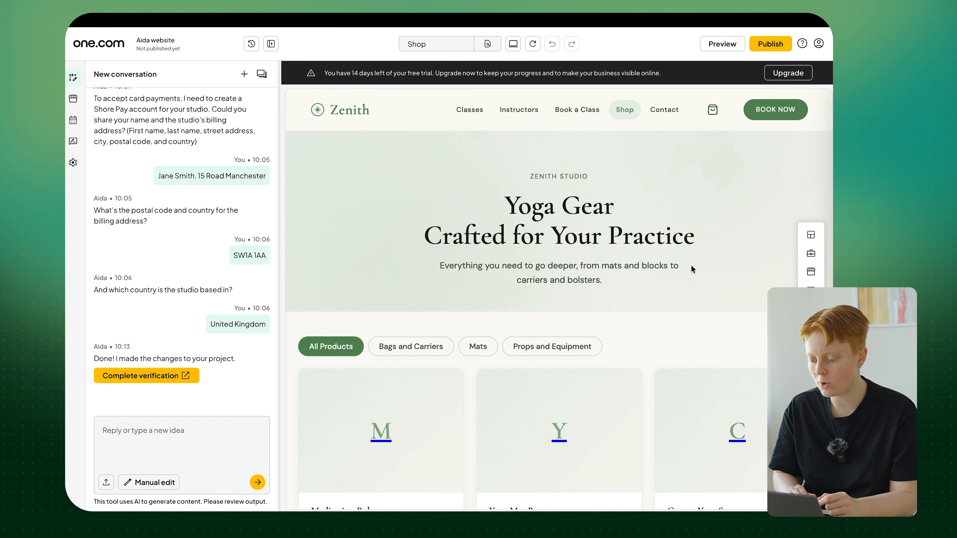
scroll(692, 268, "down", 1)
scroll(692, 269, "down", 3)
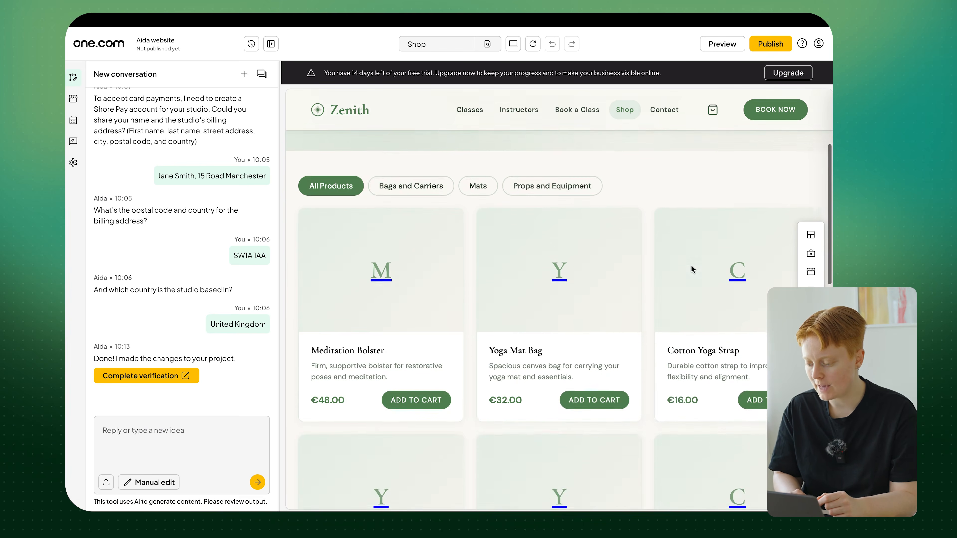
scroll(526, 330, "down", 5)
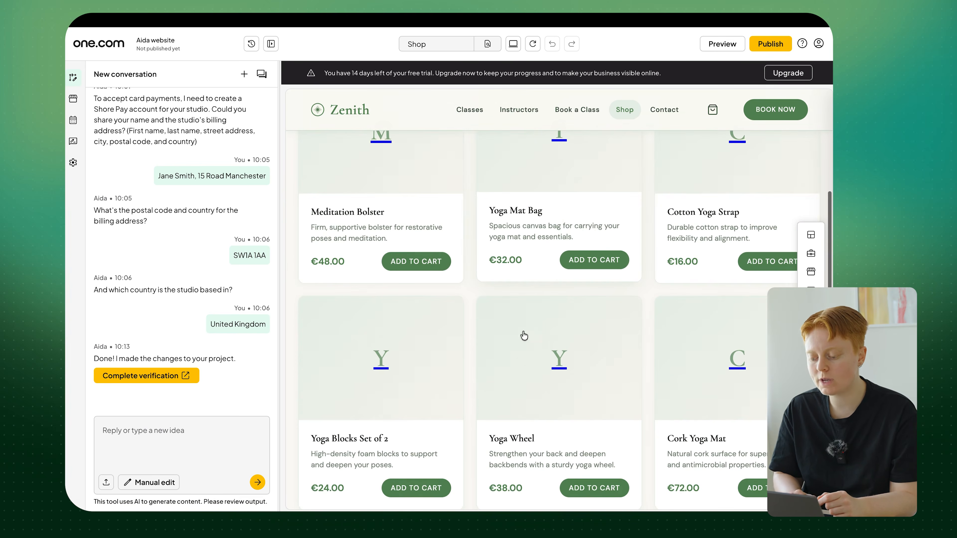
scroll(569, 400, "down", 3)
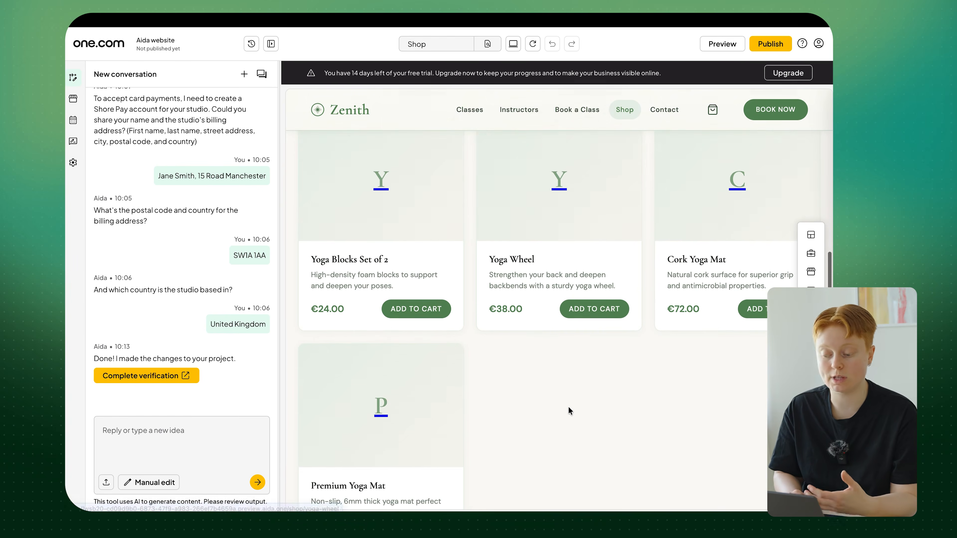
scroll(568, 407, "up", 2)
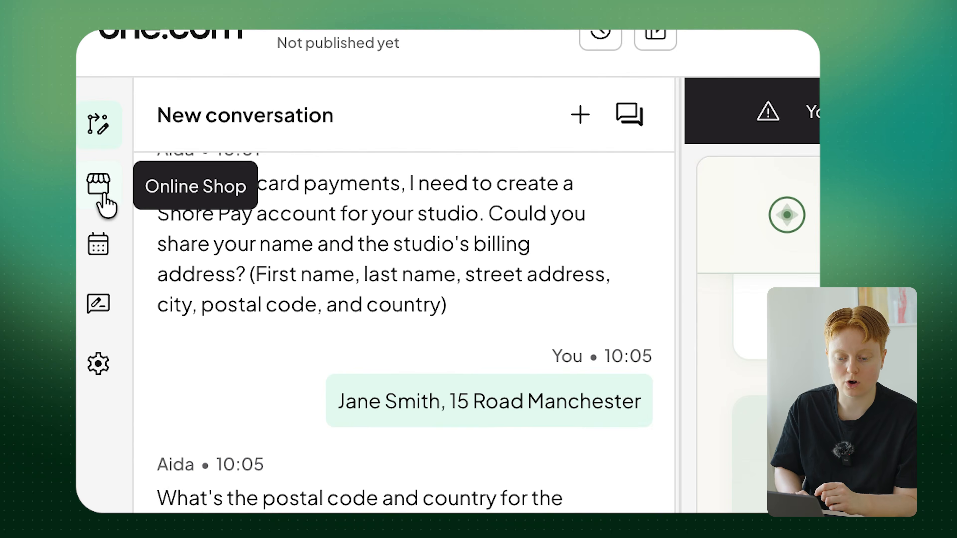
Step: Open the online shop's product management and check the actions available for Meditation Bolster
left_click(101, 196)
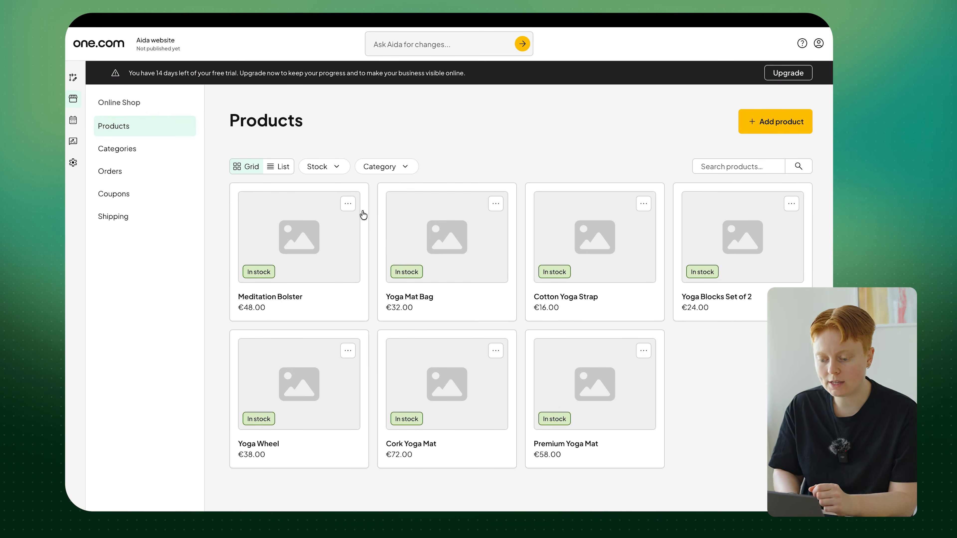
left_click(349, 204)
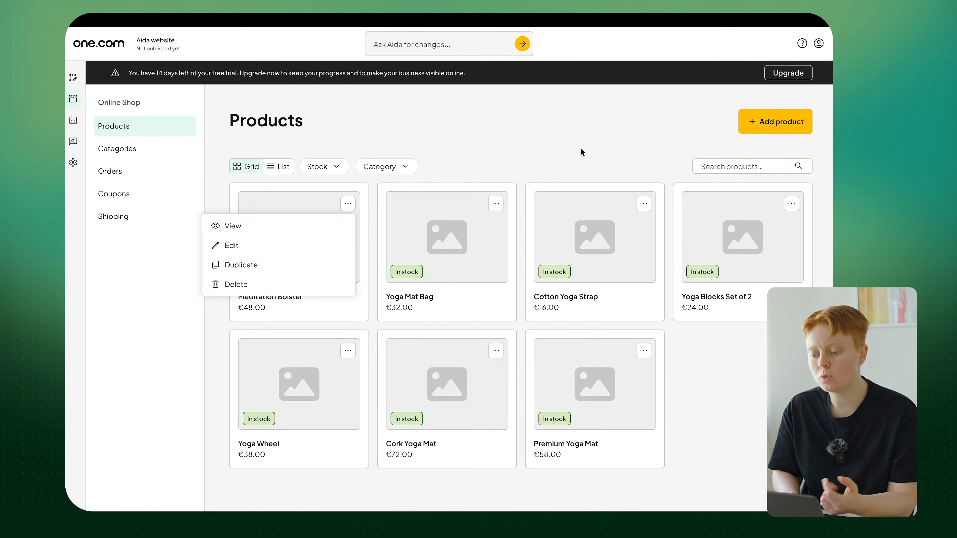
left_click(581, 148)
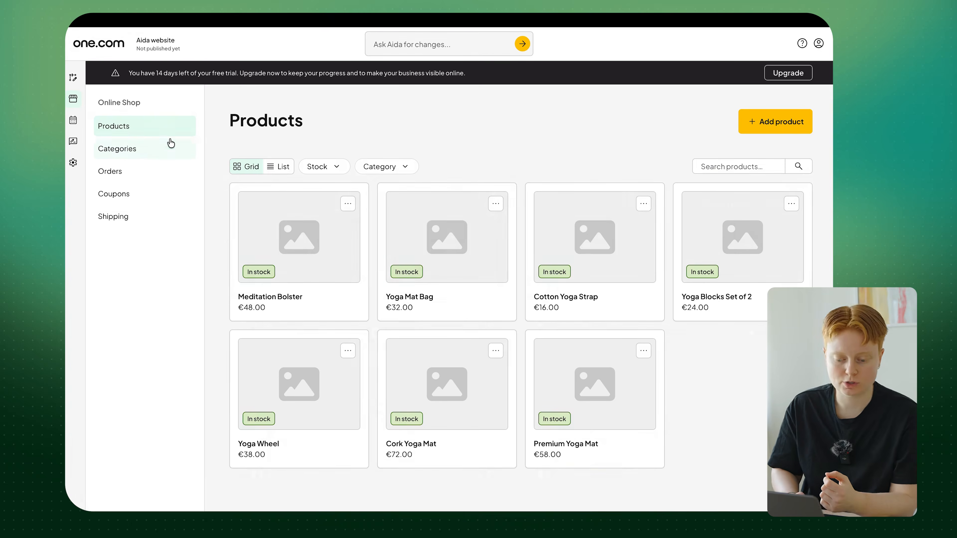
Step: View the online shop's categories, orders, coupons and shipping pages
left_click(159, 153)
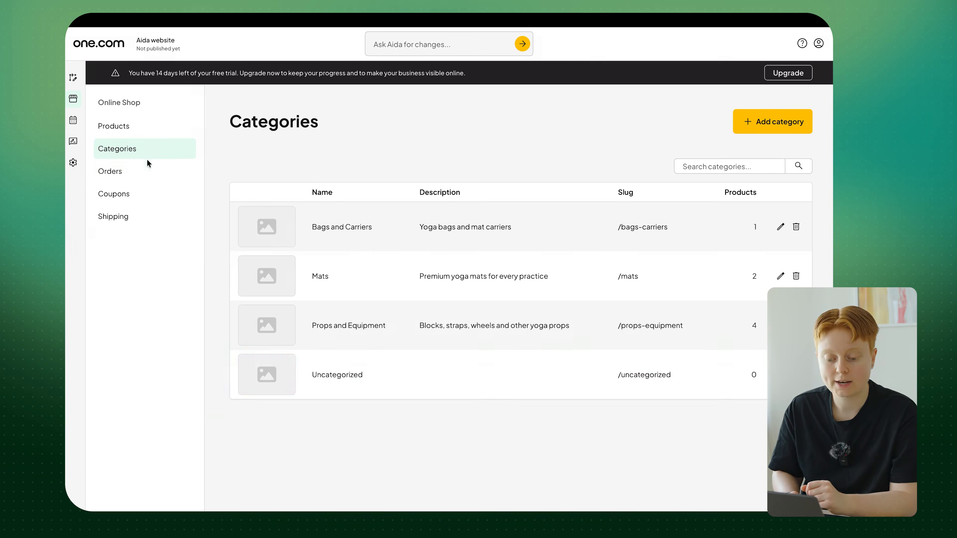
left_click(149, 172)
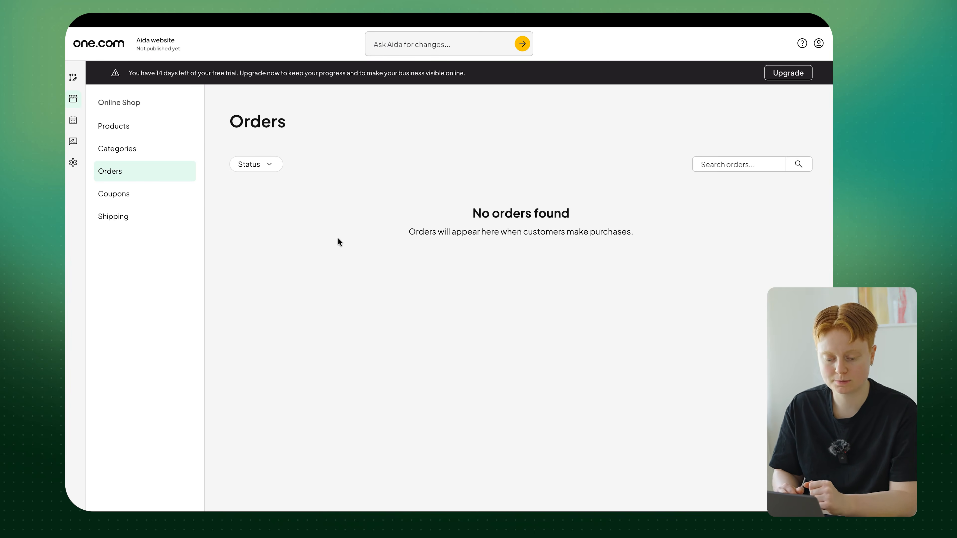
left_click(145, 190)
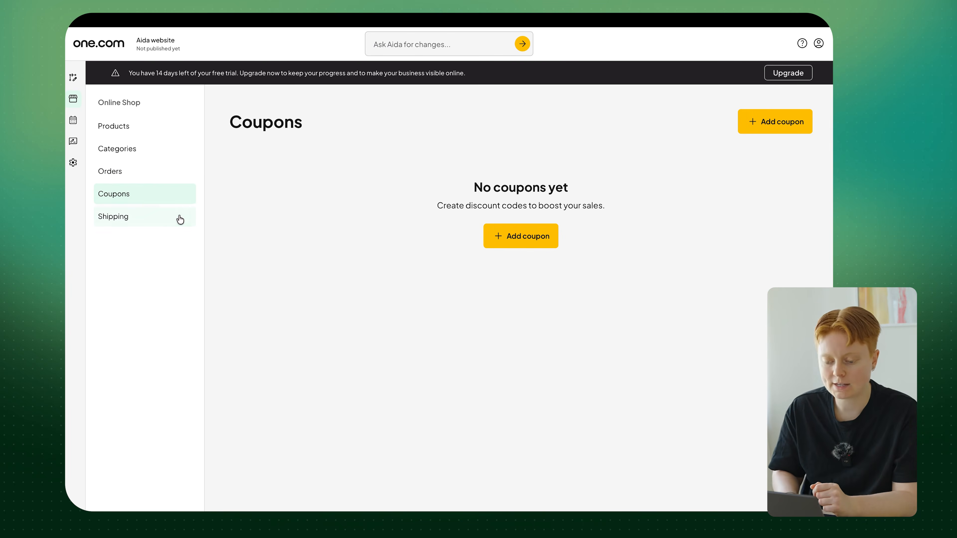
left_click(180, 220)
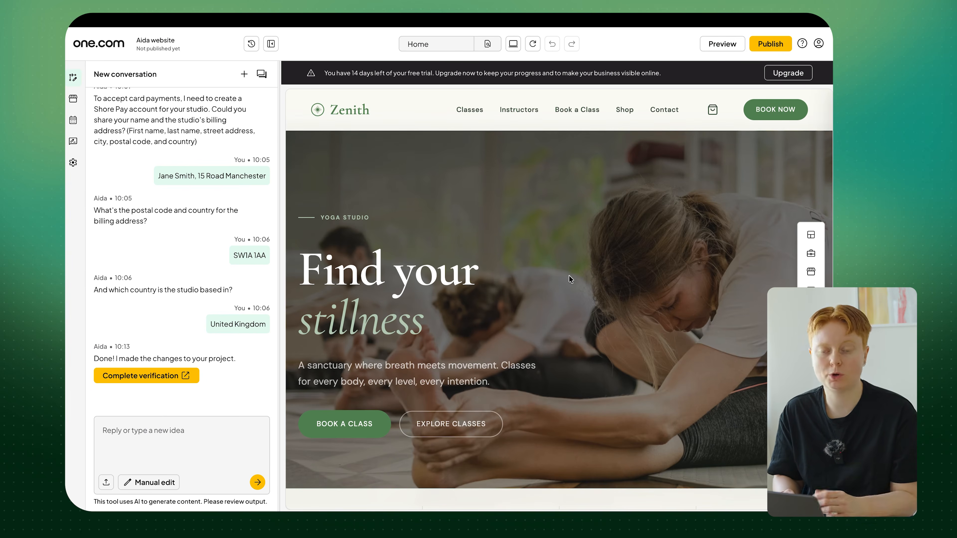
Step: Ask Aida: "What are some best UX practices I should follow to improve clicks on my "book a class" button on the hero banner?"
scroll(569, 275, "down", 1)
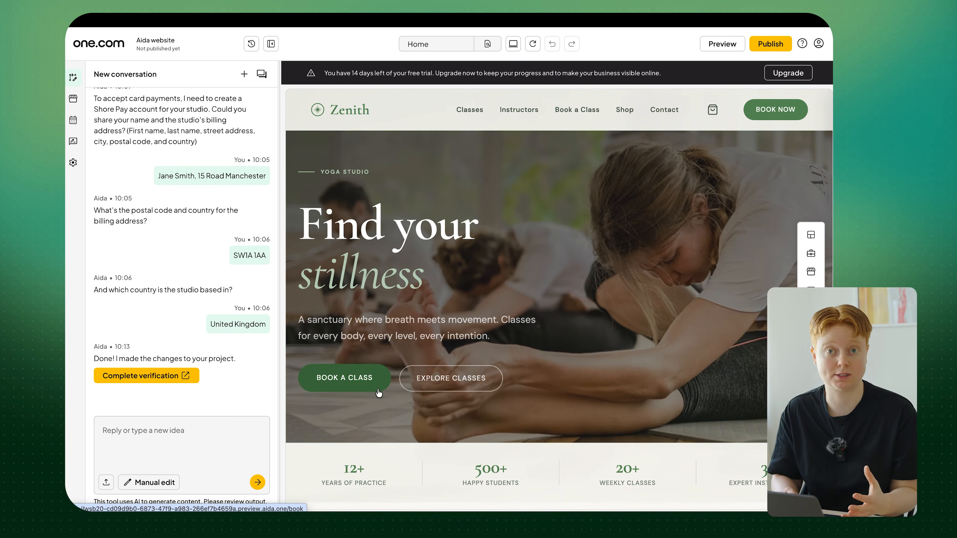
left_click(153, 437)
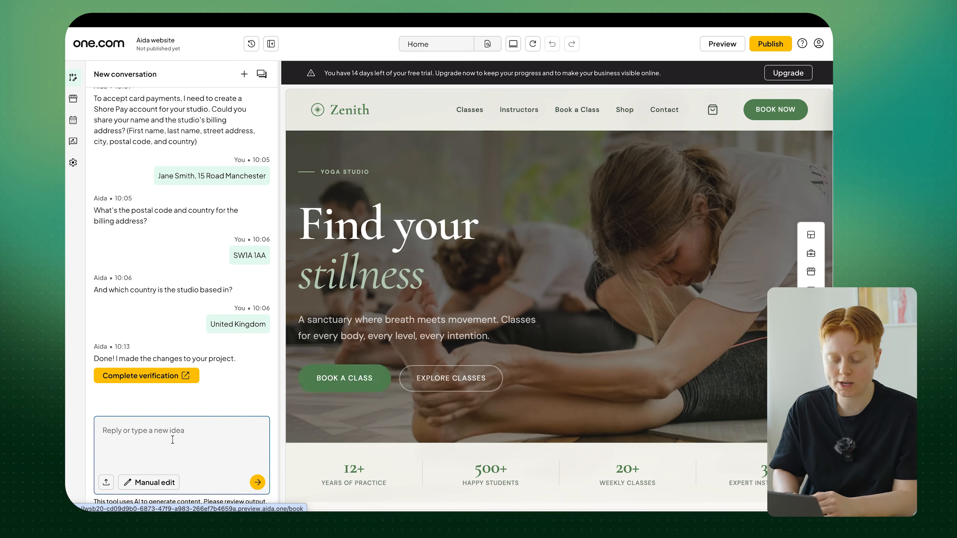
type("Wha")
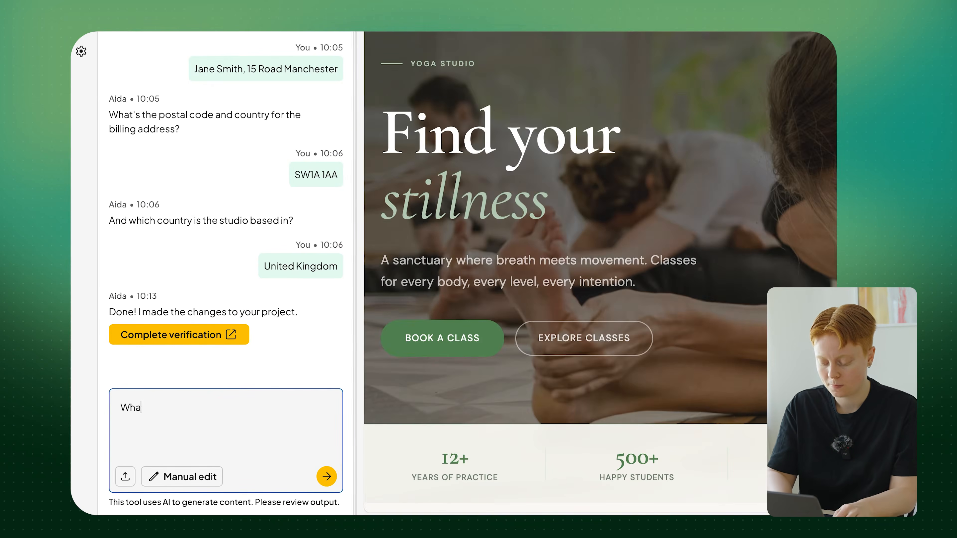
type("t are some")
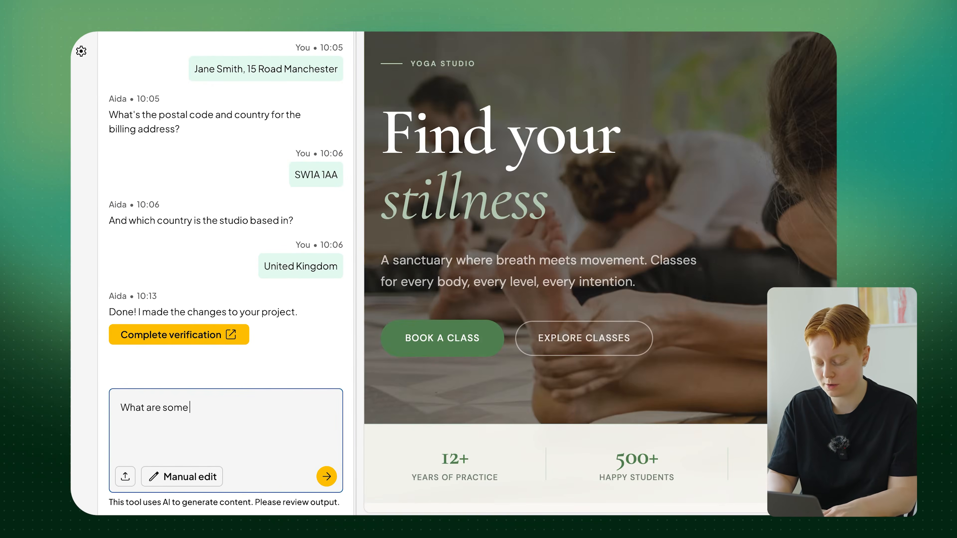
type(" b")
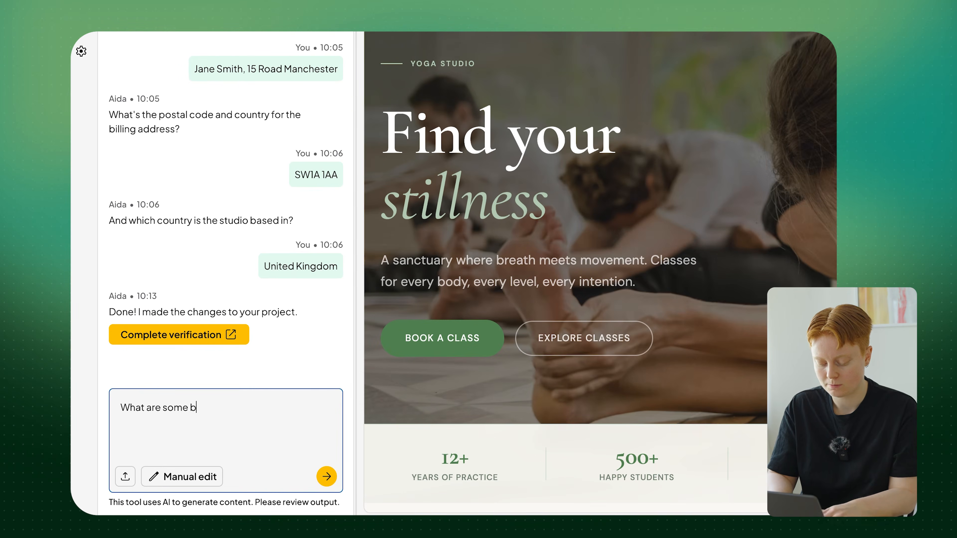
type("est UX practices")
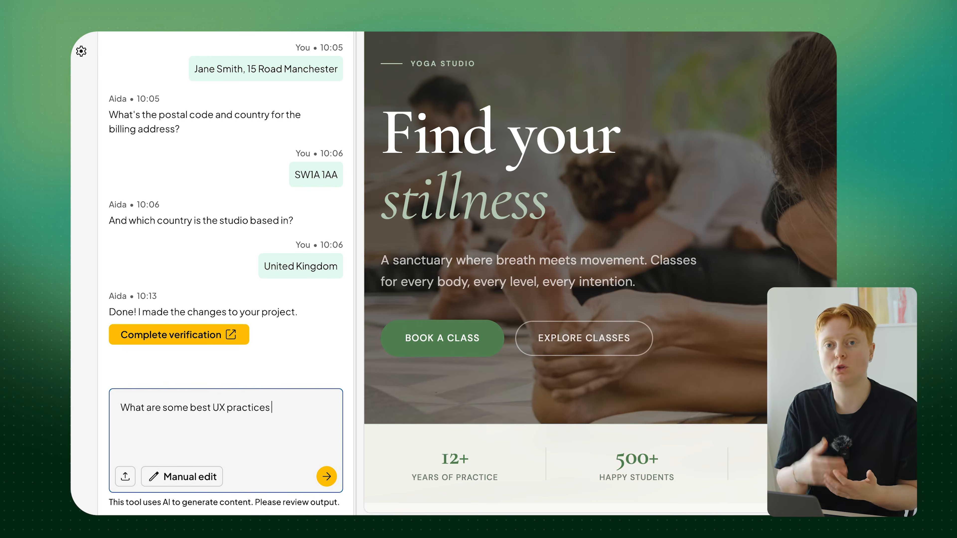
type("I")
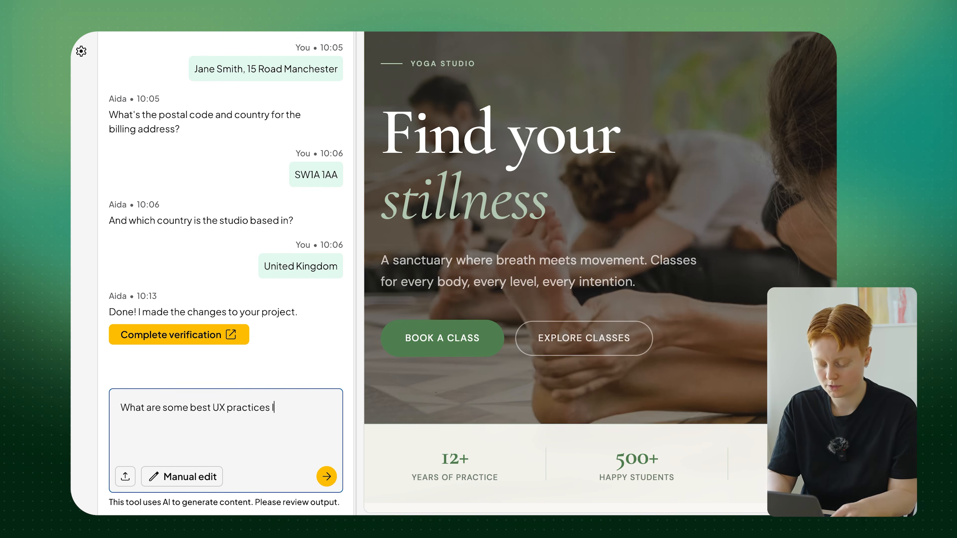
type(" should follow t")
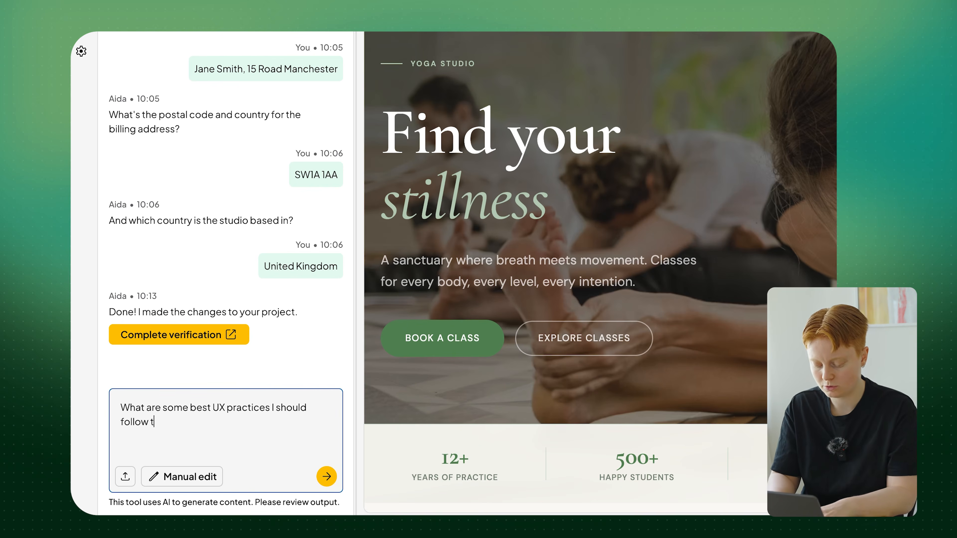
type("o improve click")
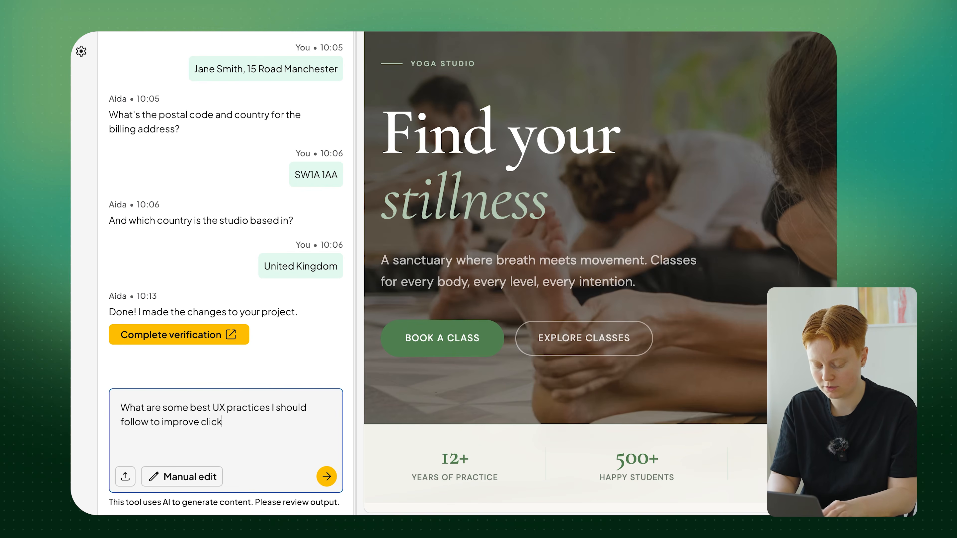
type("s on my \"book a class\" button on the")
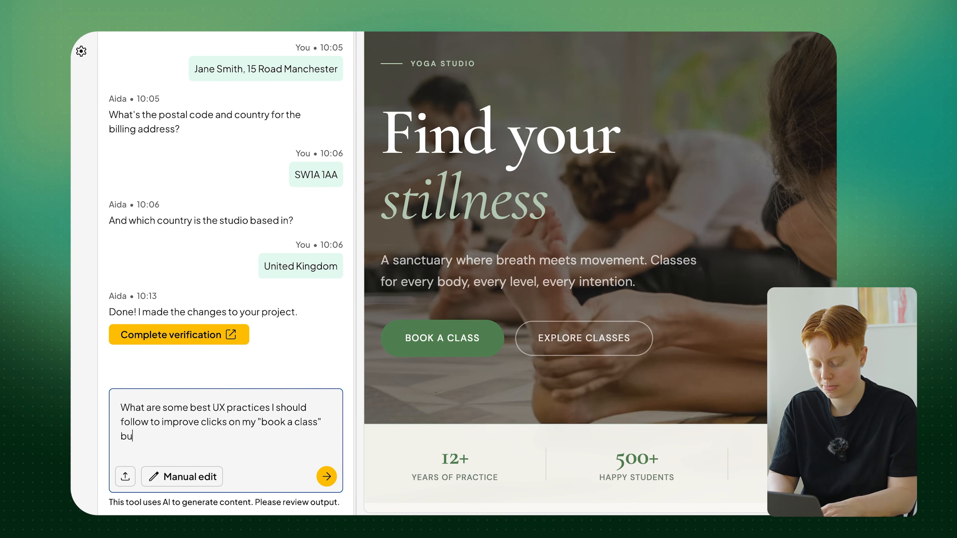
type(" hero")
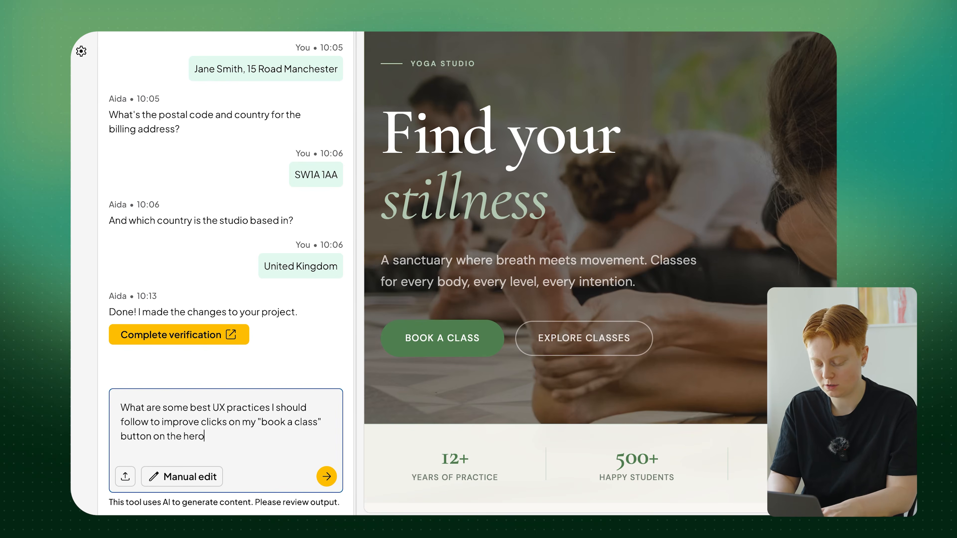
type(" banner?")
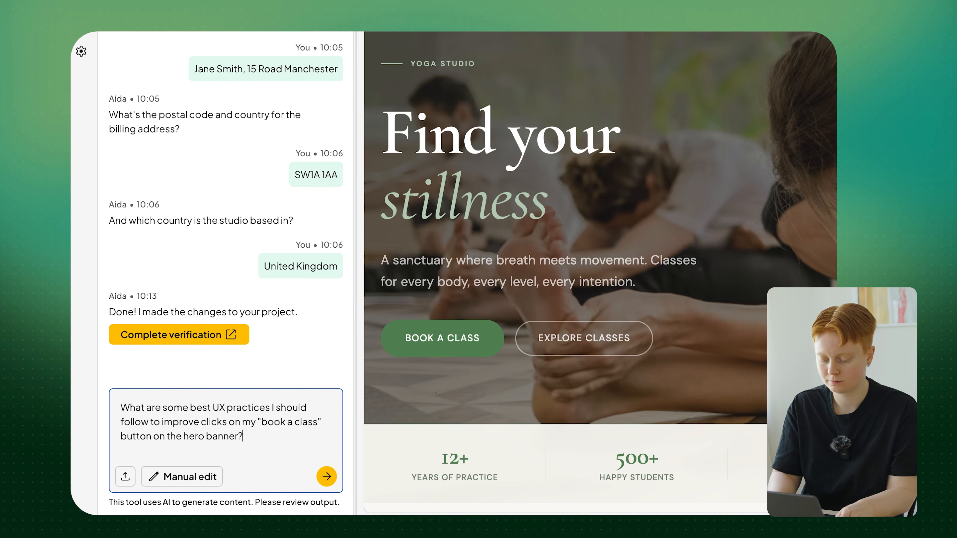
key("Return")
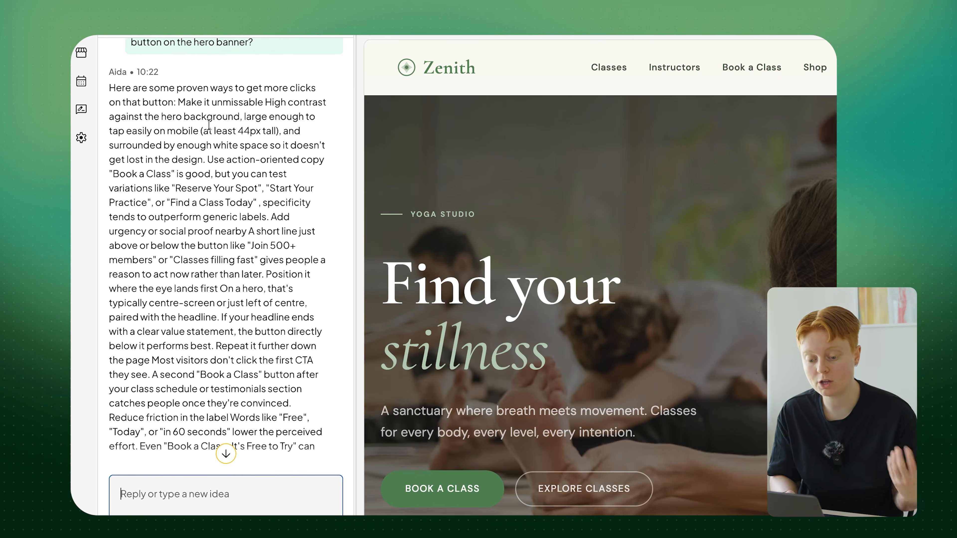
Step: Read through Aida's advice on getting more clicks on the hero banner's "Book a Class" button
scroll(226, 122, "down", 1)
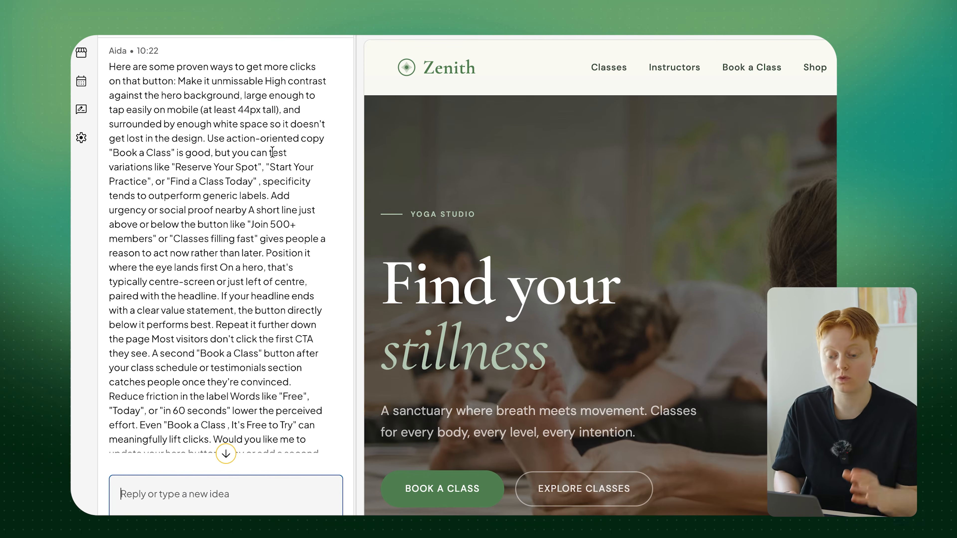
scroll(319, 192, "down", 1)
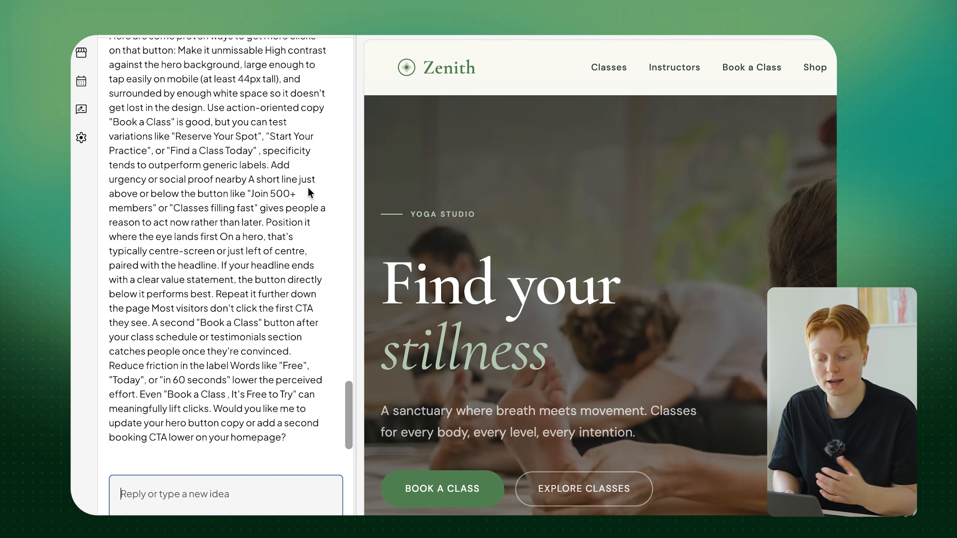
scroll(309, 189, "down", 1)
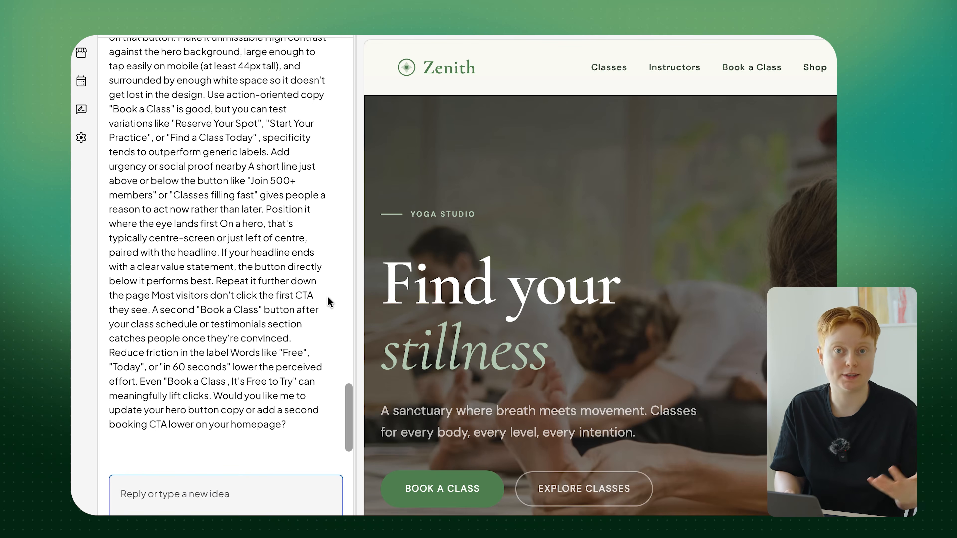
scroll(327, 297, "up", 5)
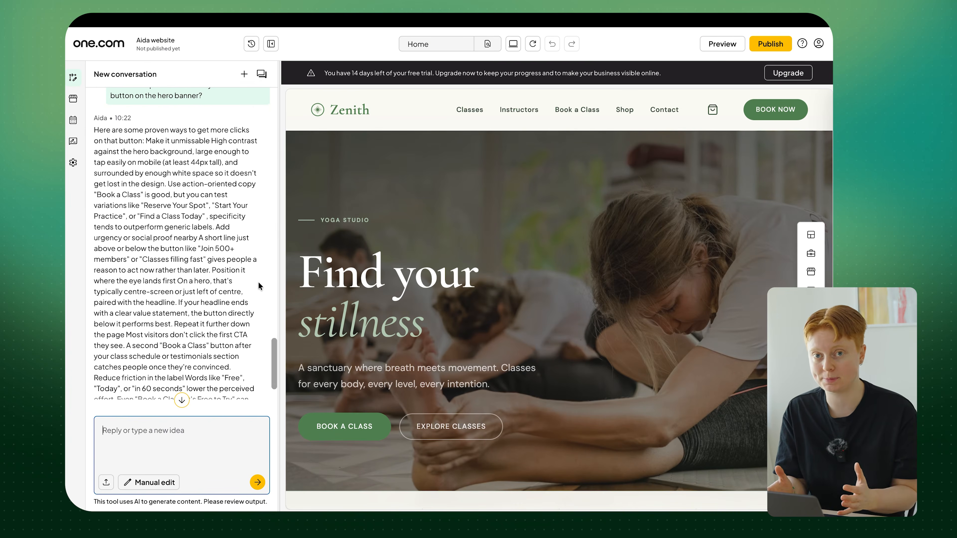
Step: Open the overview of all chats with Aida from the current conversation
scroll(259, 287, "down", 2)
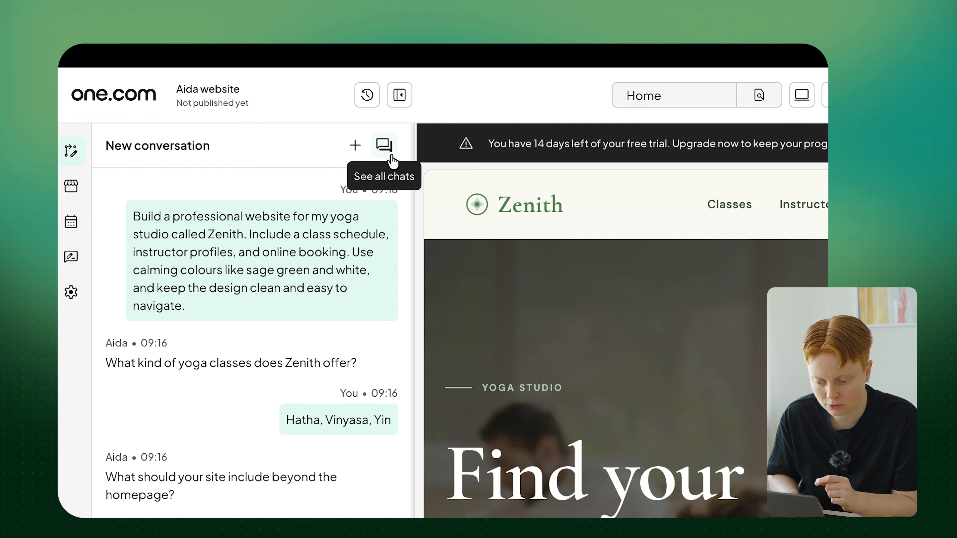
left_click(384, 149)
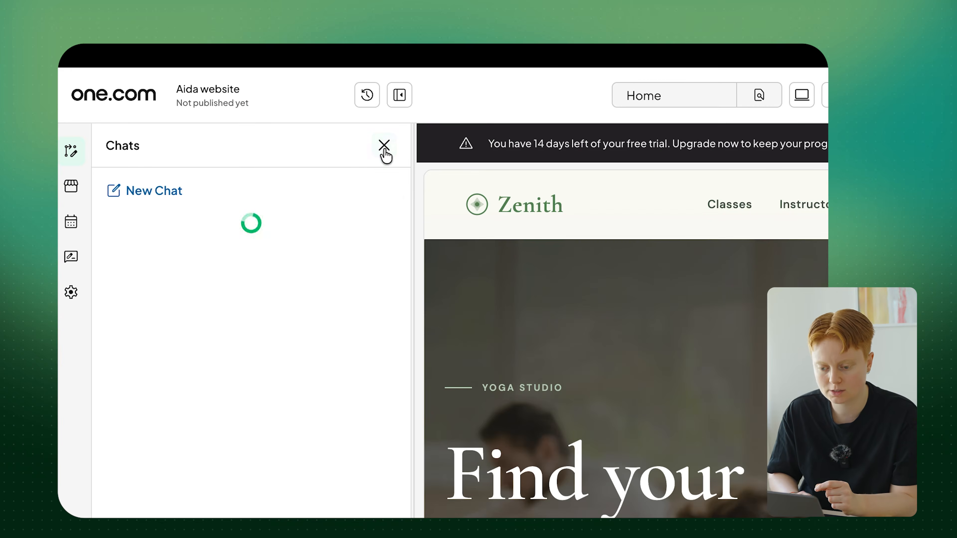